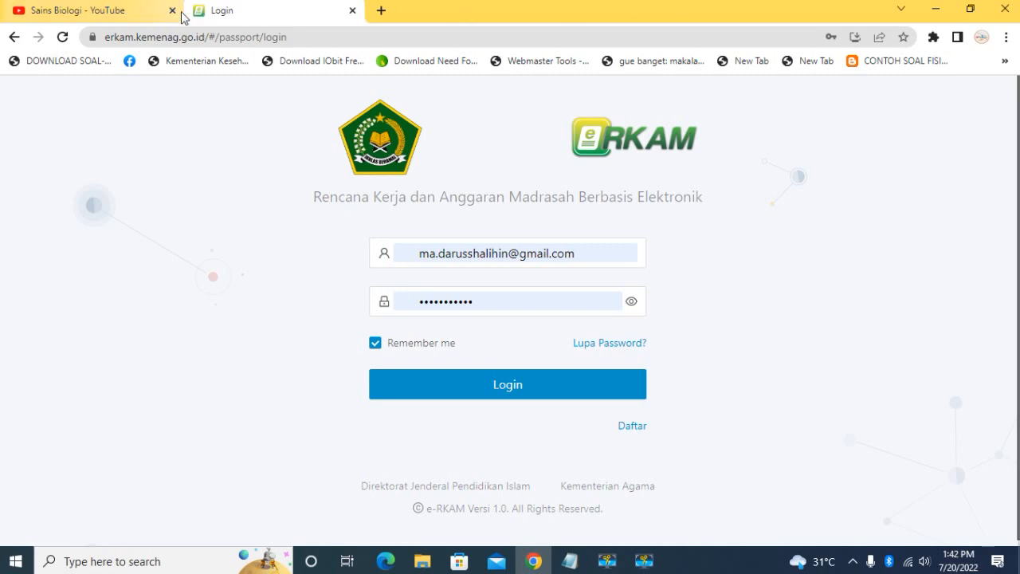
# Switch from the e-RKAM login page to the Sains Biologi YouTube channel tab.
pyautogui.click(94, 26)
# Browse the Sains Biologi channel's videos, then return to the e-RKAM login tab.
pyautogui.scroll(-2, 563, 199)
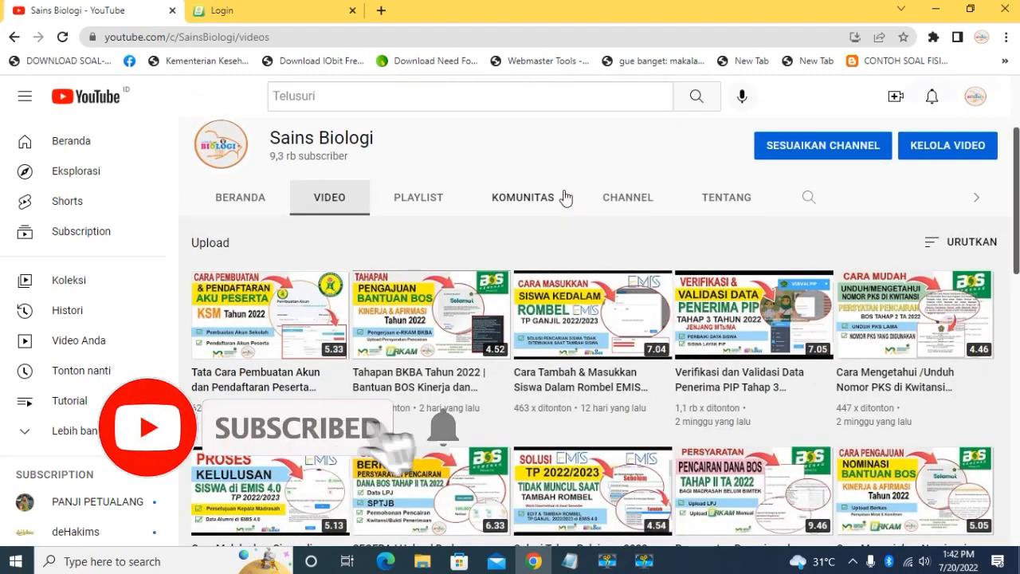
pyautogui.scroll(-8, 565, 198)
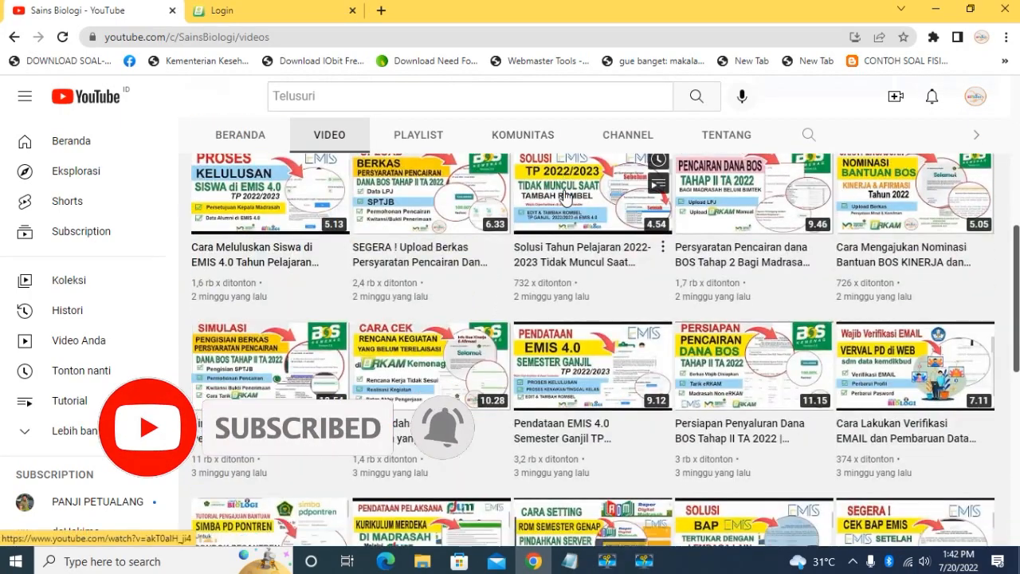
pyautogui.scroll(10, 564, 196)
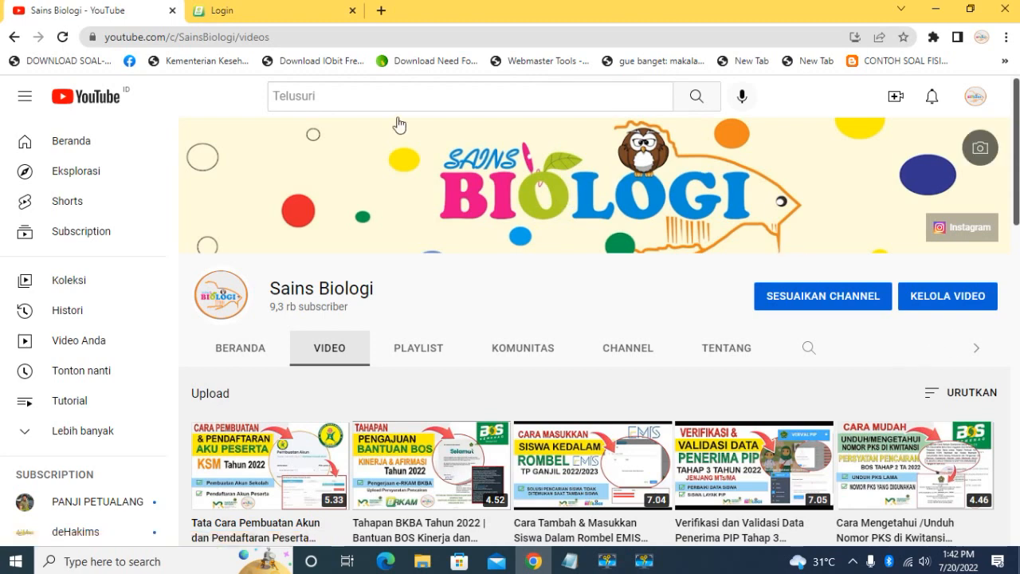
pyautogui.click(276, 16)
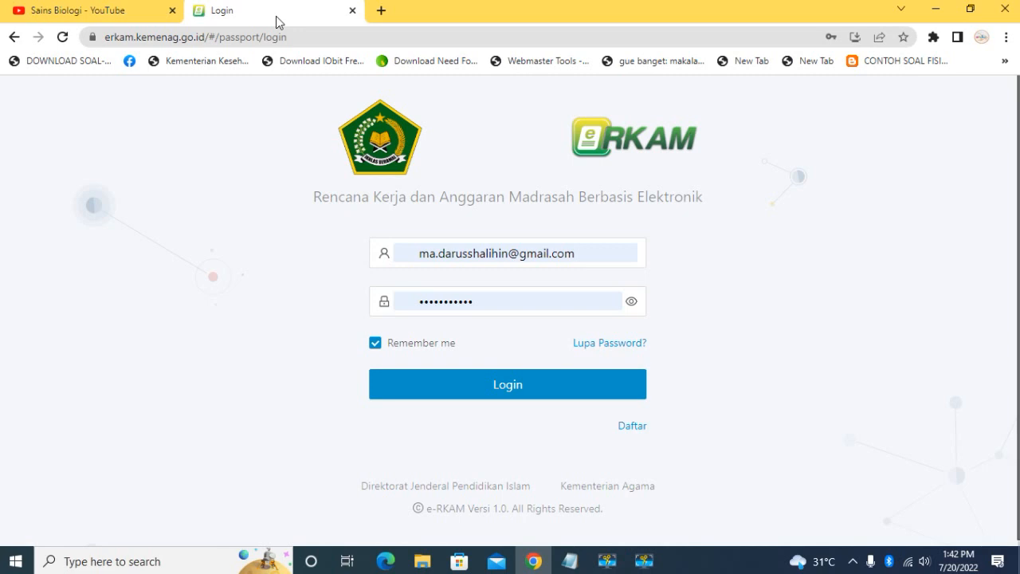
# Sign in and delete the APBN - Bantuan Kinerja row from the Rencana Pendapatan list.
pyautogui.click(491, 386)
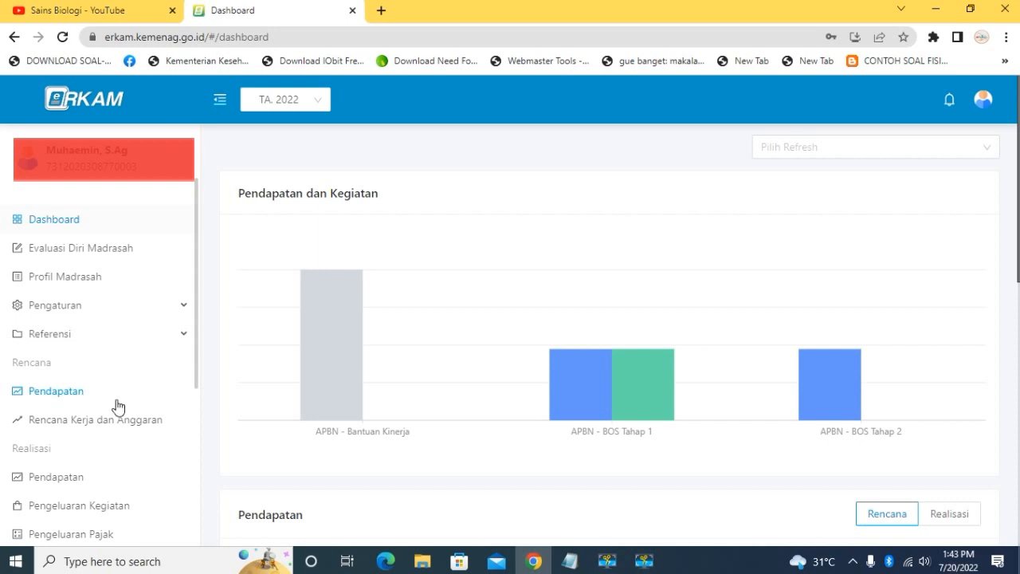
pyautogui.click(55, 398)
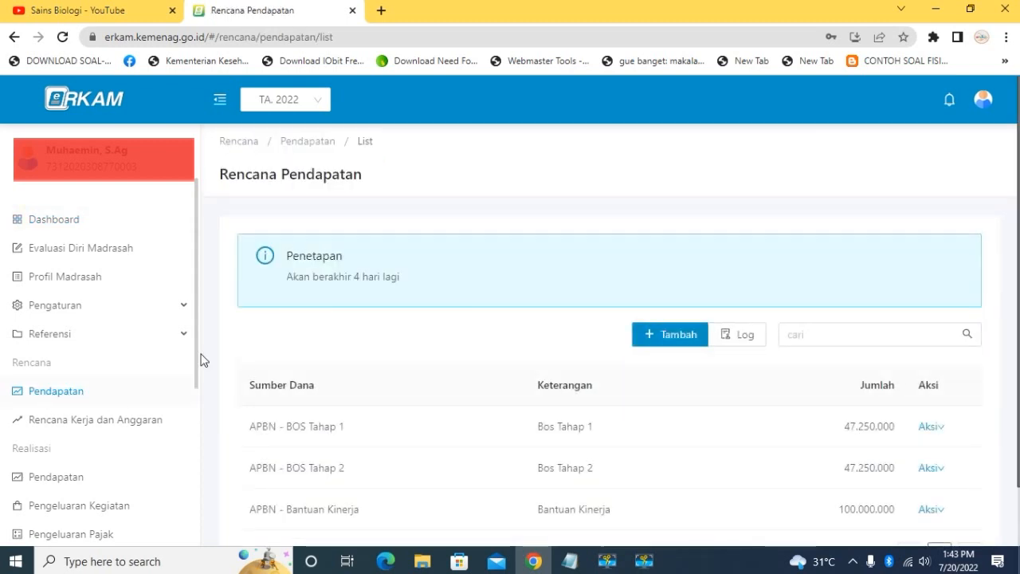
pyautogui.scroll(-1, 332, 326)
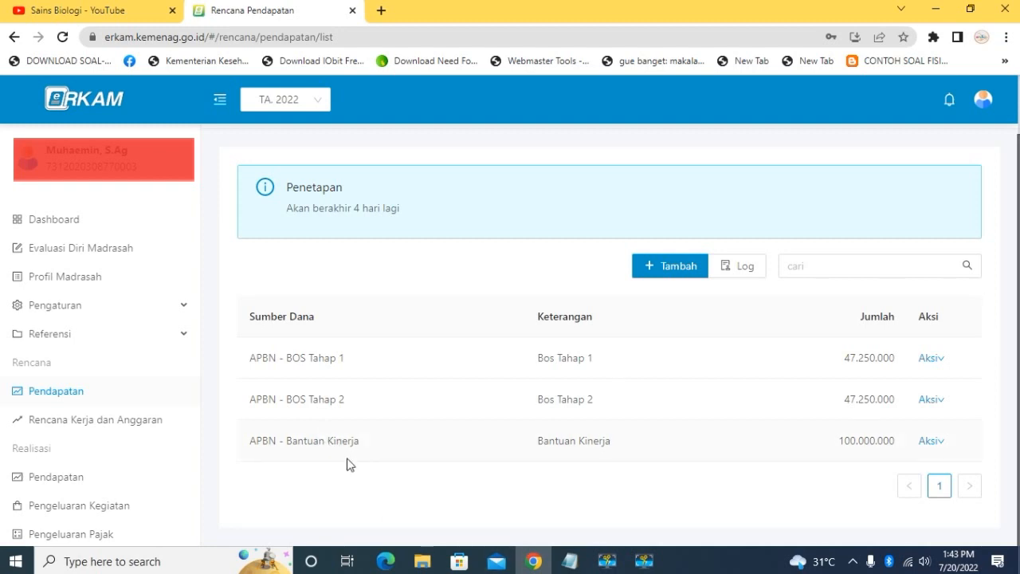
pyautogui.moveTo(930, 454)
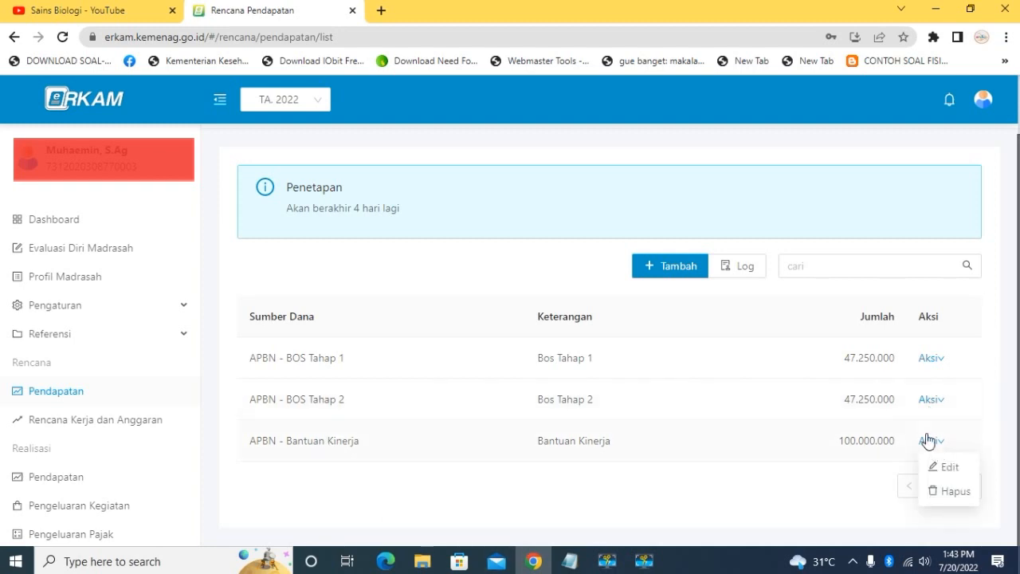
pyautogui.click(945, 492)
pyautogui.click(993, 451)
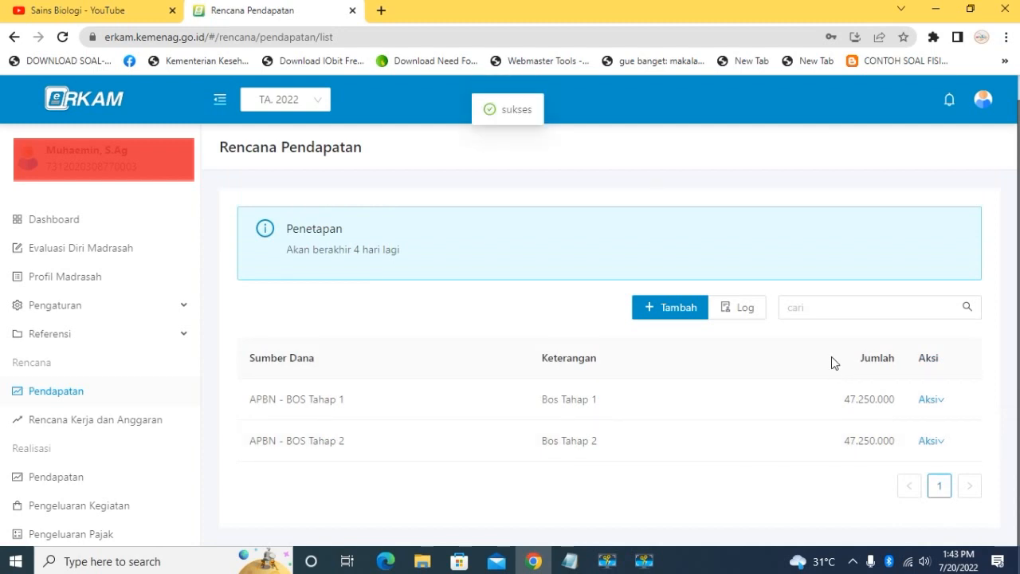
# Add APBN - Bantuan Kinerja income of 100.000.000 with the note 'Bantuan Keinerja'.
pyautogui.click(676, 310)
pyautogui.click(542, 225)
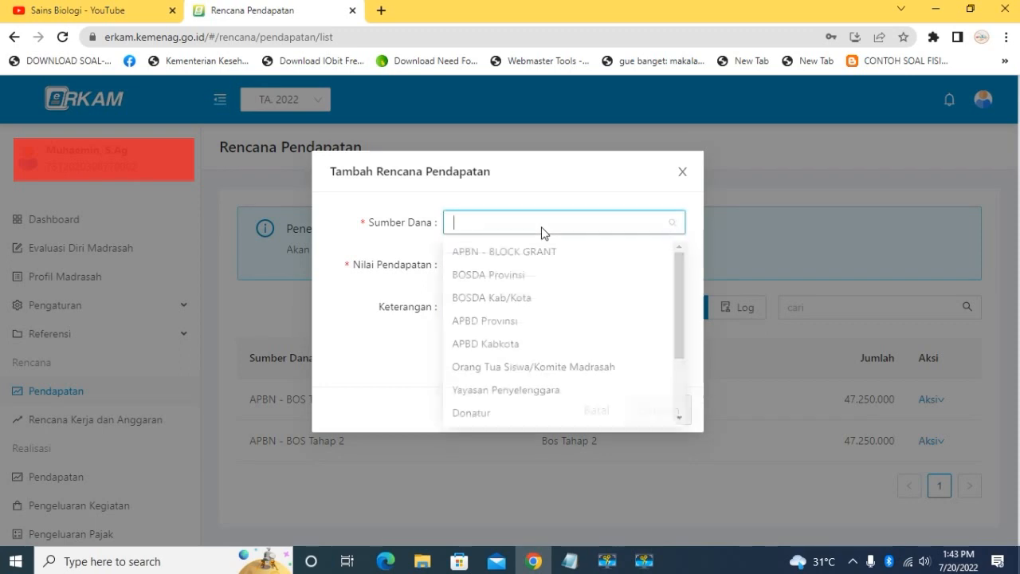
pyautogui.moveTo(677, 274); pyautogui.dragTo(678, 362)
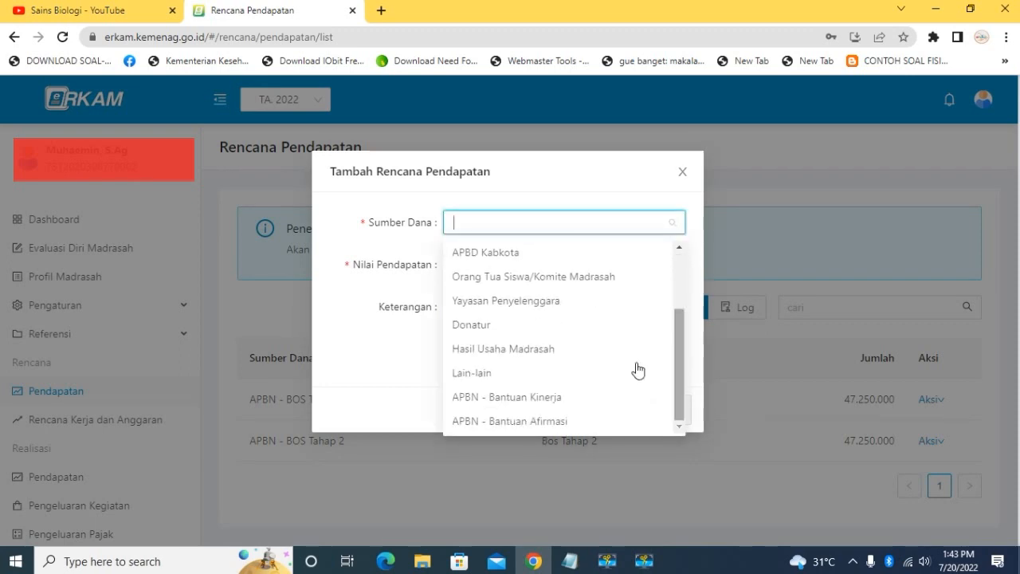
pyautogui.click(497, 396)
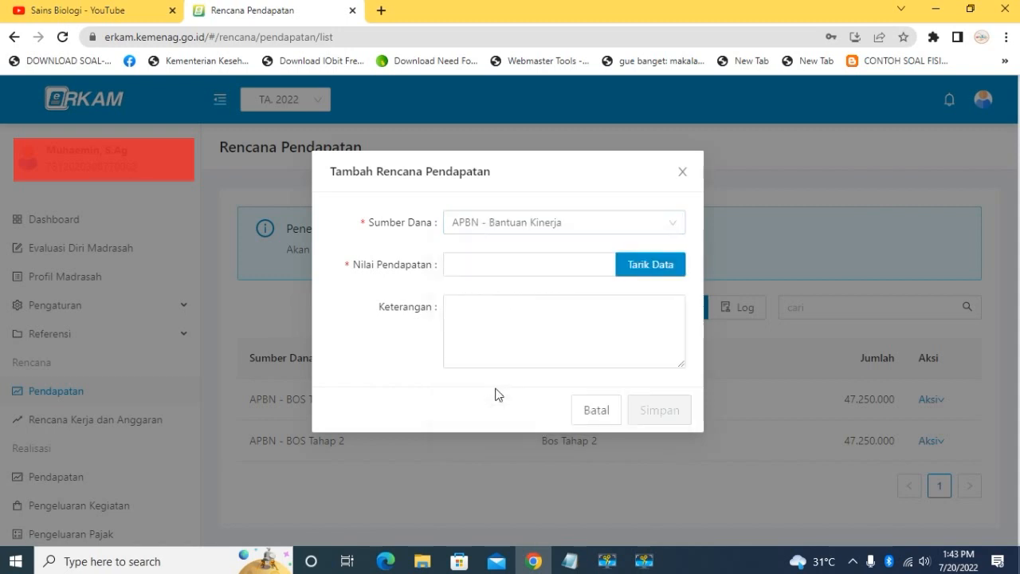
pyautogui.click(649, 263)
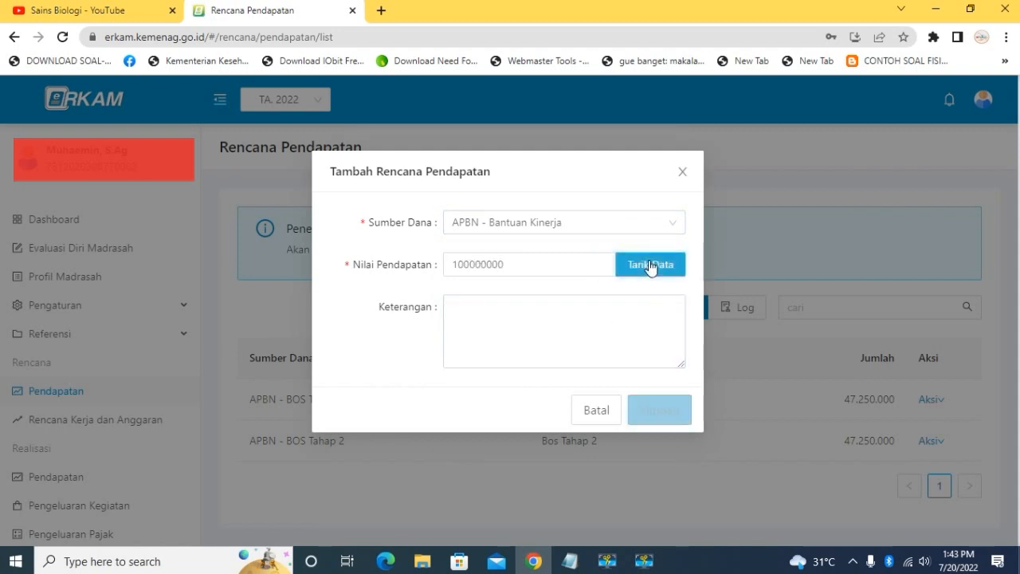
pyautogui.click(501, 311)
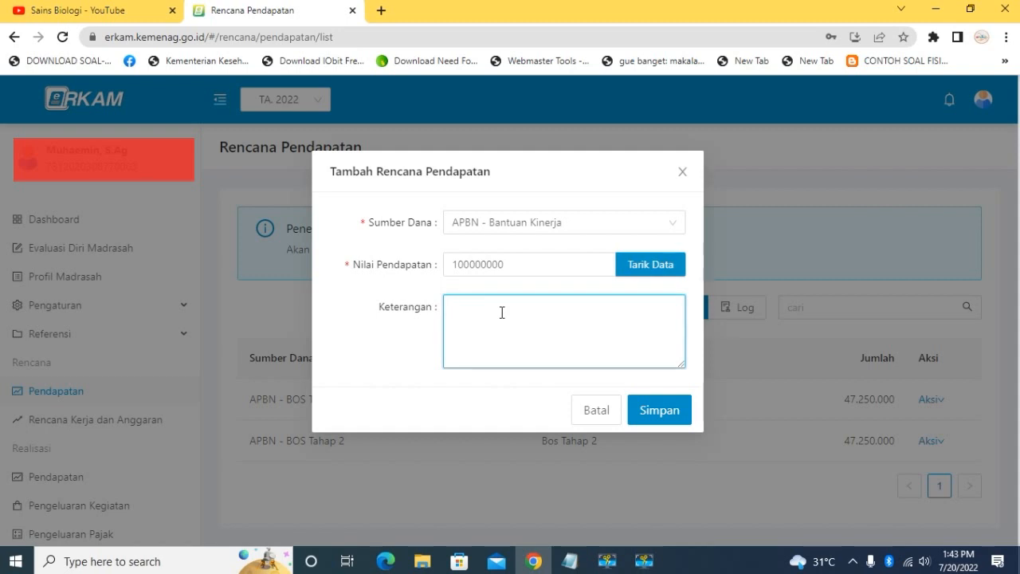
pyautogui.write('Bantuan Keinerja')
pyautogui.click(663, 413)
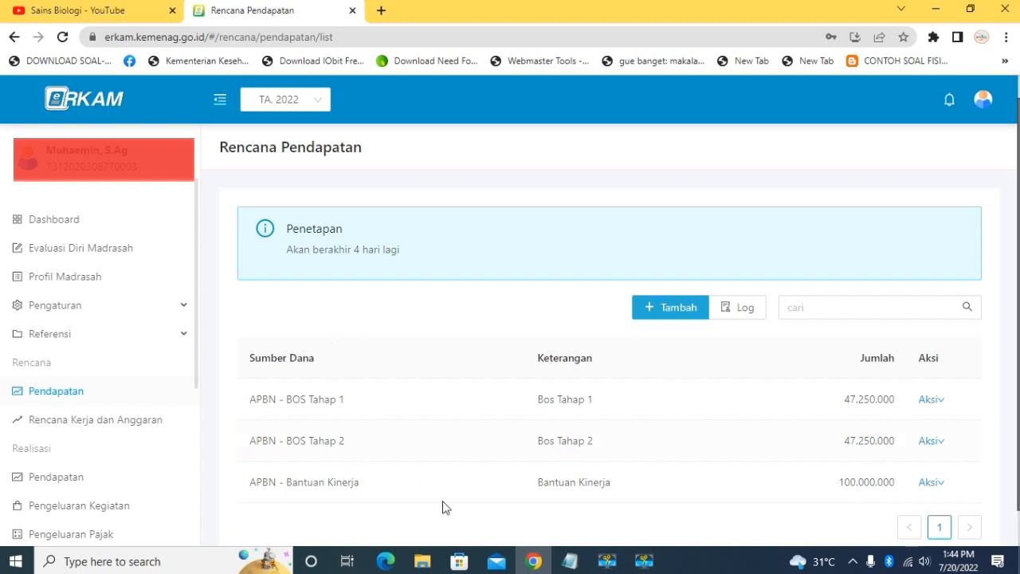
# Start a new APBN - Bantuan Kinerja activity for sub-activity 5.16.13 Pengembangan Digital Madrasah.
pyautogui.click(91, 422)
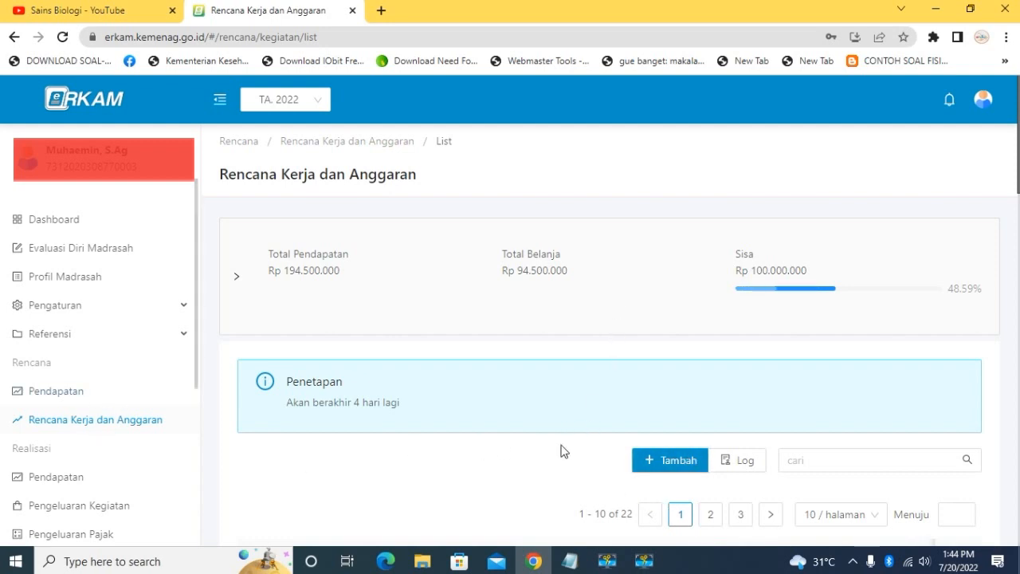
pyautogui.click(690, 462)
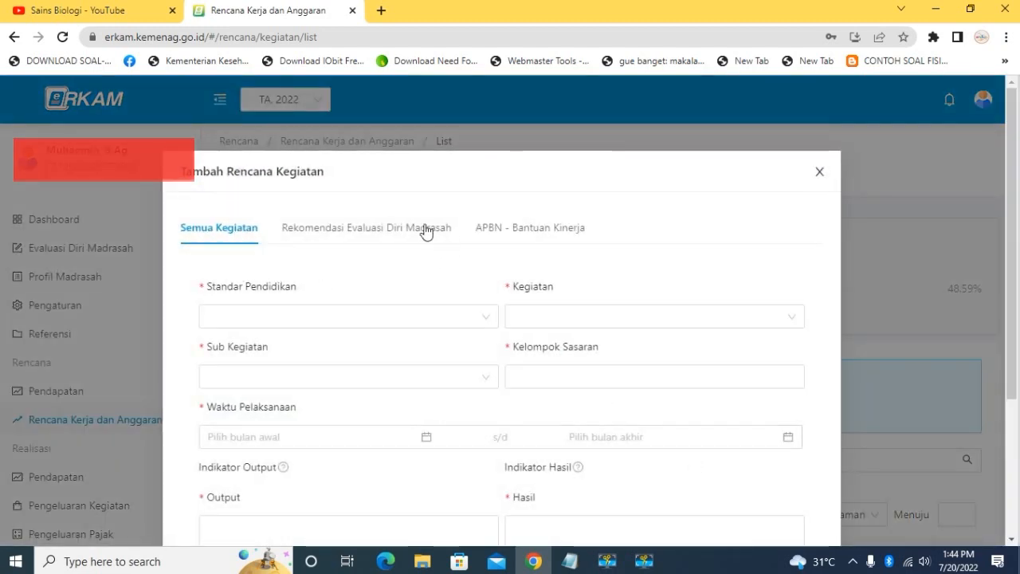
pyautogui.click(495, 236)
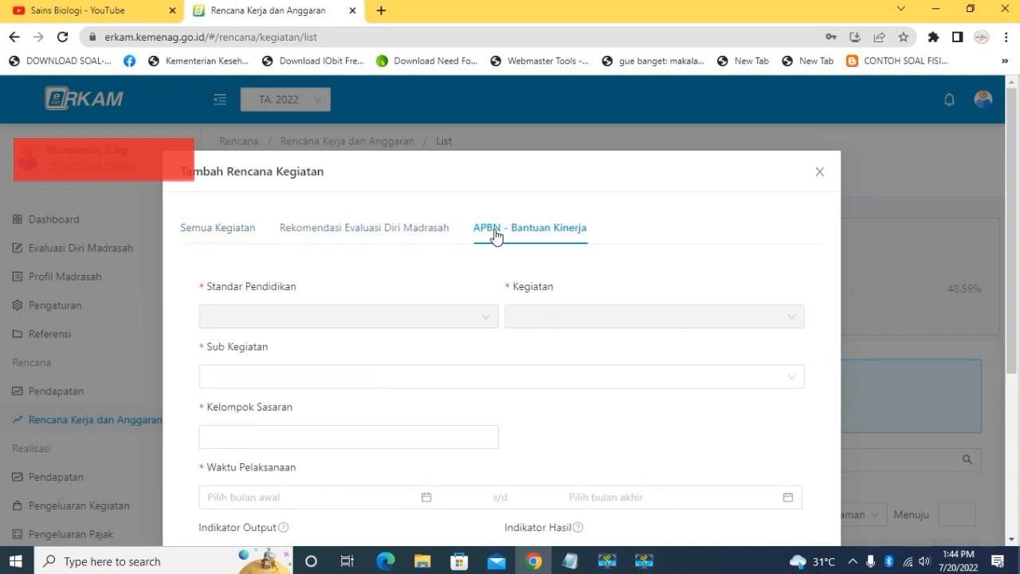
pyautogui.click(473, 376)
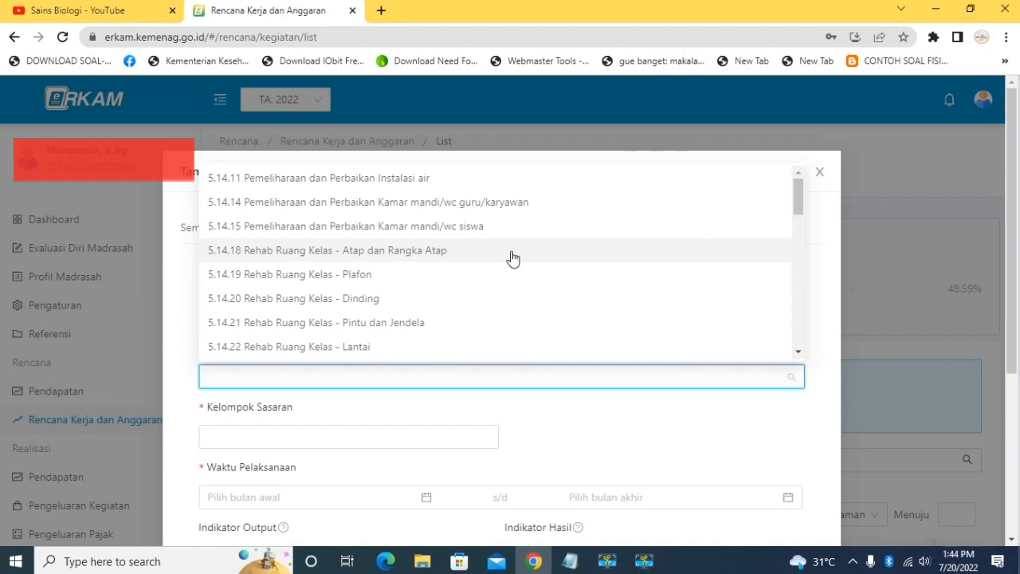
pyautogui.scroll(-6, 512, 258)
pyautogui.scroll(-3, 512, 258)
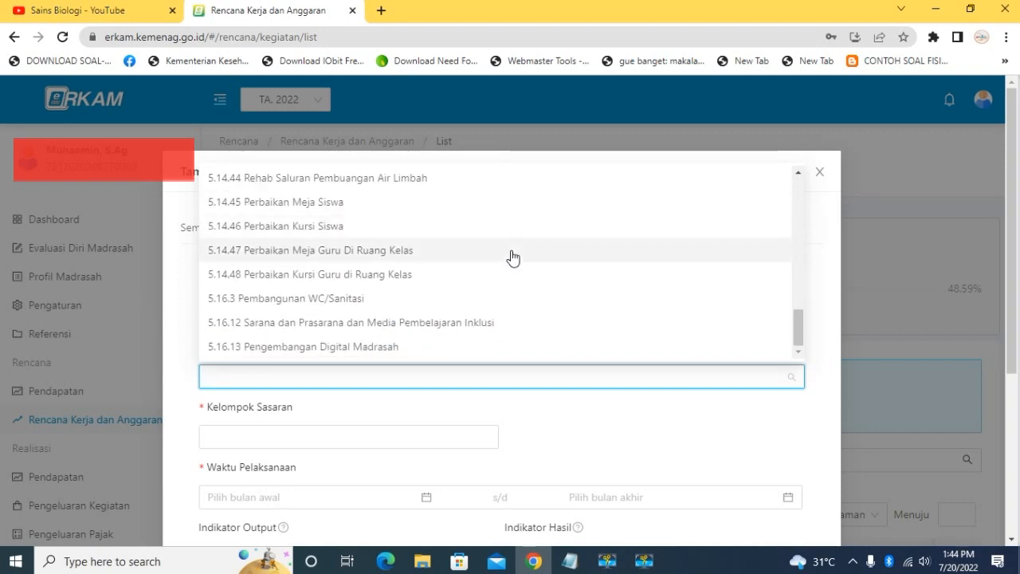
pyautogui.click(329, 347)
# Select Madrasah, Siswa, Guru and Masyarakat as the target groups.
pyautogui.scroll(-1, 330, 353)
pyautogui.click(328, 357)
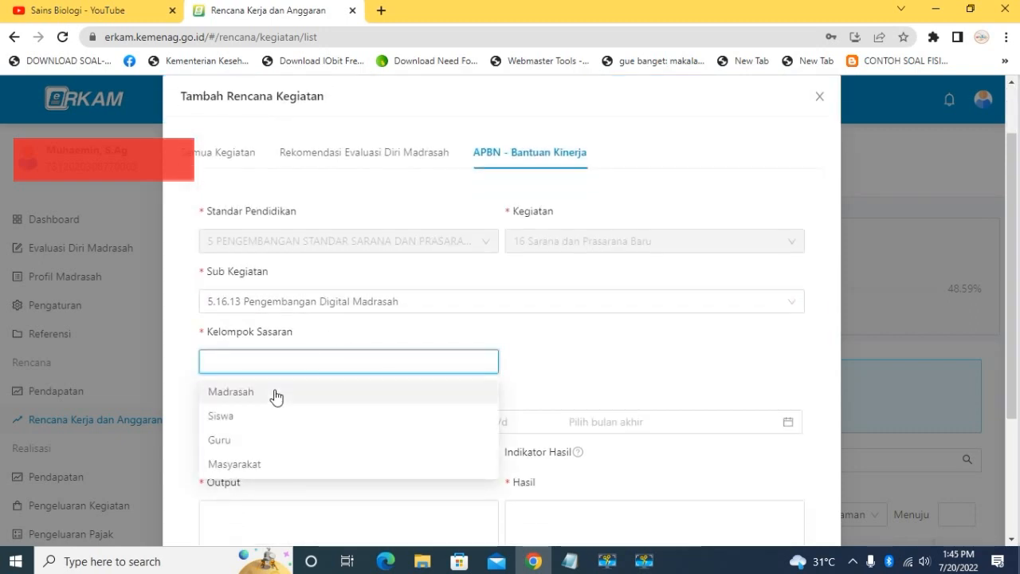
pyautogui.click(275, 395)
pyautogui.click(257, 421)
pyautogui.click(252, 445)
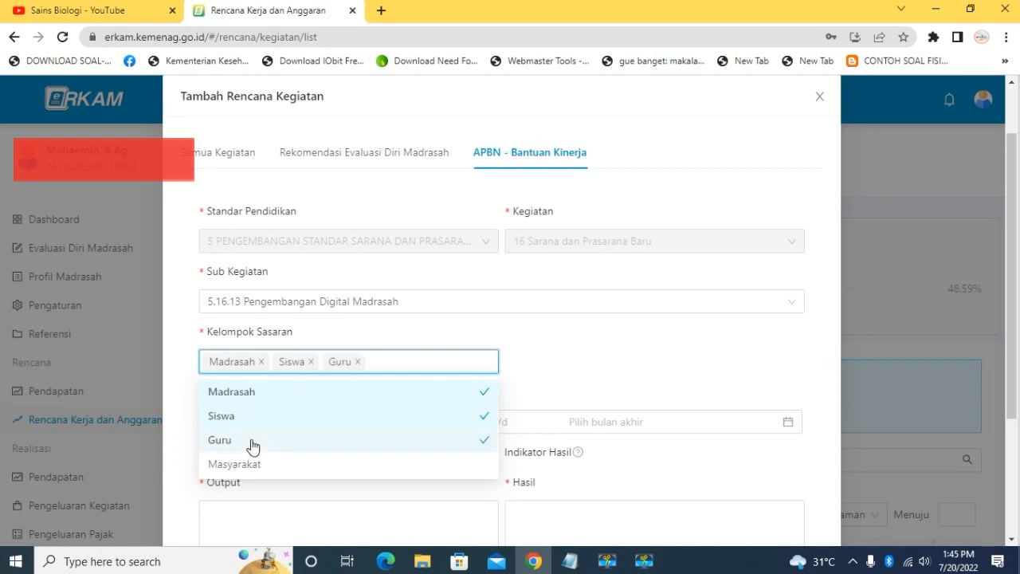
pyautogui.click(287, 466)
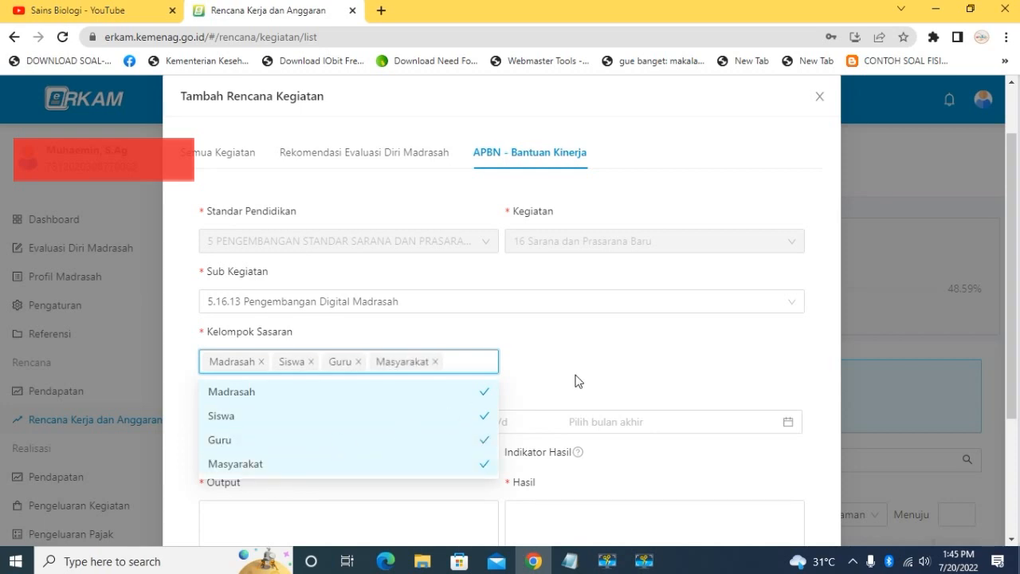
pyautogui.click(578, 381)
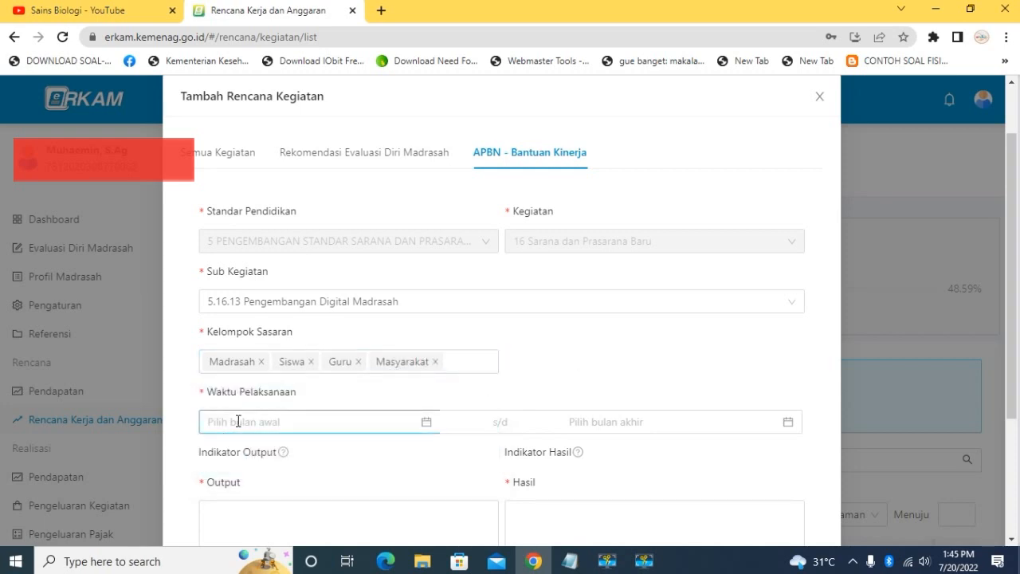
# Schedule the activity from July 2022 to December 2022.
pyautogui.click(237, 421)
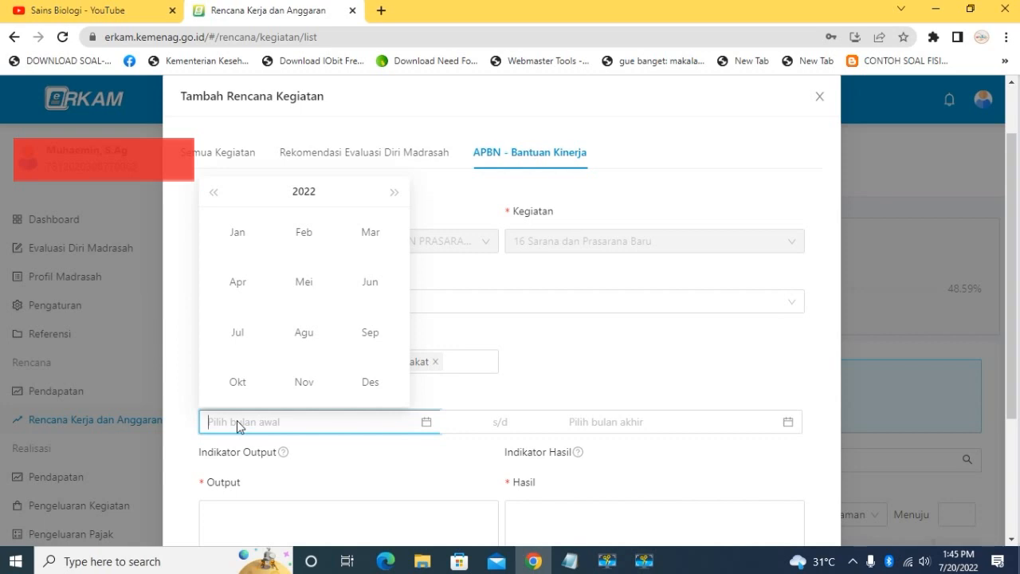
pyautogui.click(237, 334)
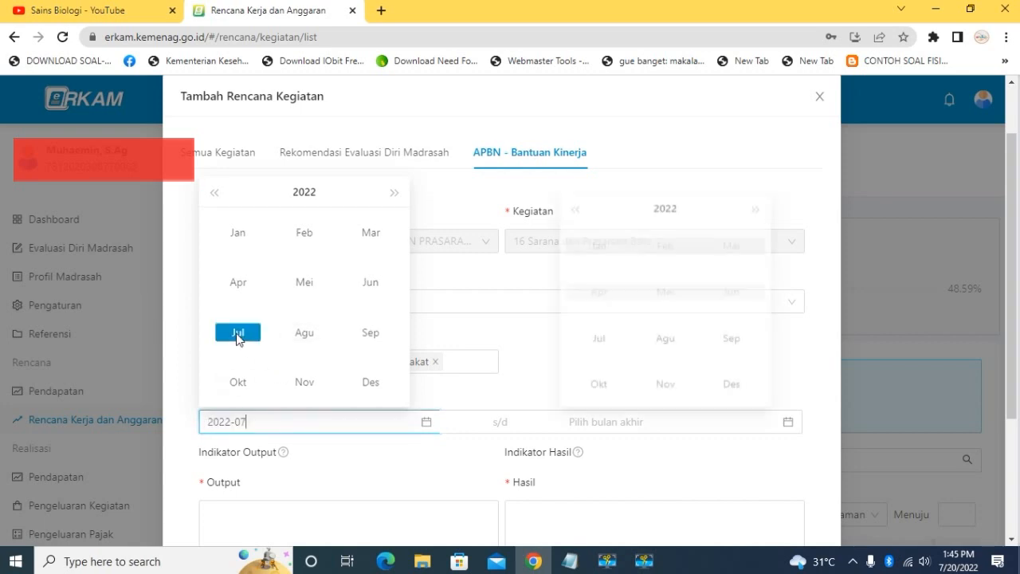
pyautogui.click(727, 386)
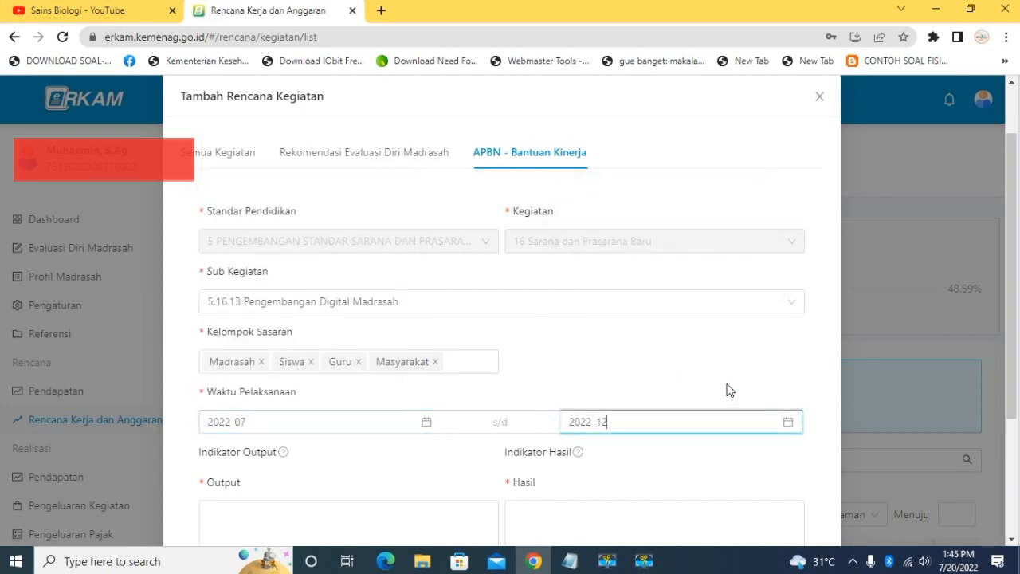
pyautogui.scroll(-1, 727, 390)
pyautogui.click(355, 482)
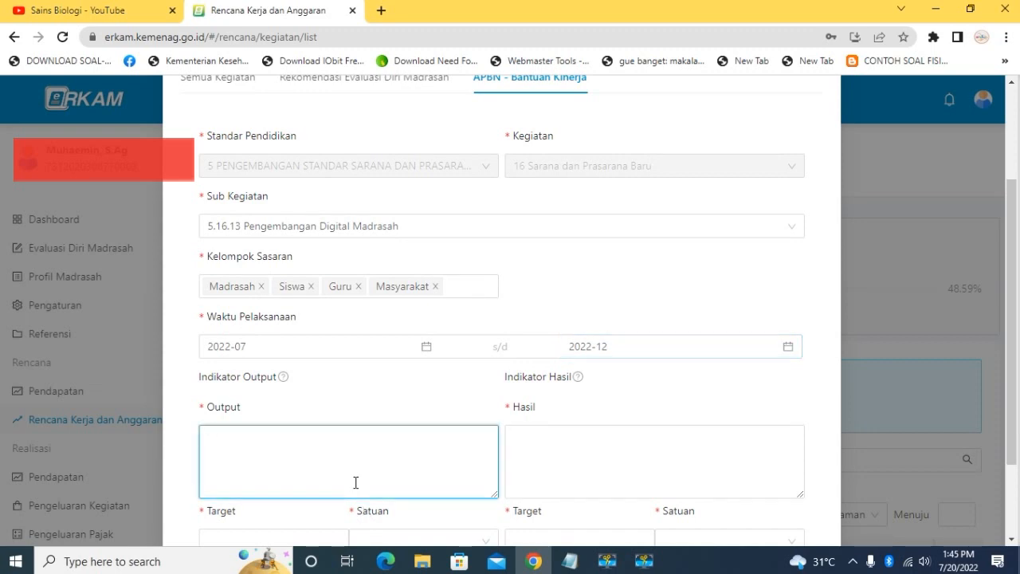
# Write the Output 'Terlaksananya Pengembangan Digatal Madrasah' and copy it into Hasil.
pyautogui.write('T')
pyautogui.write('a ')
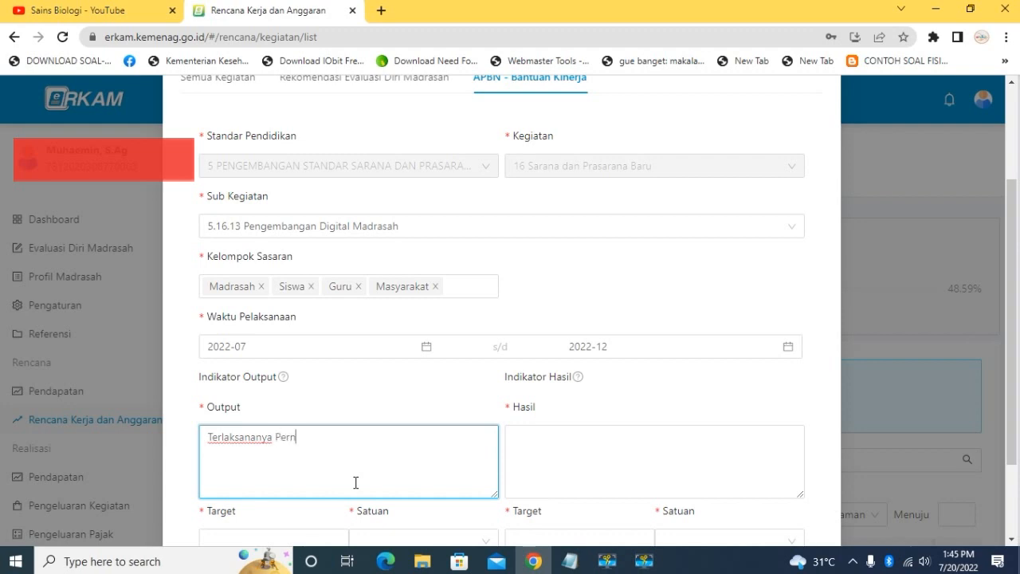
pyautogui.write('Pengembasngan Digat')
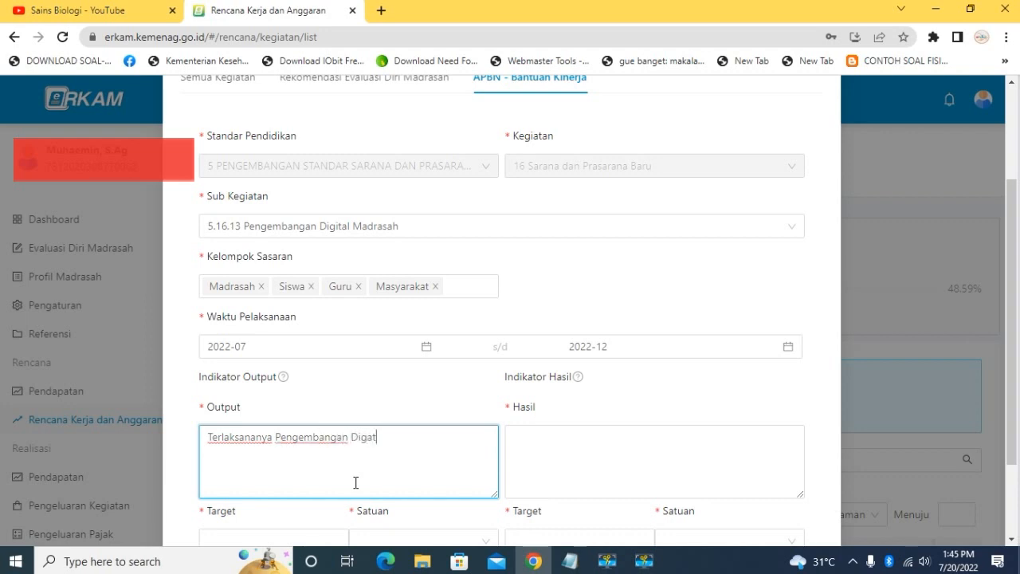
pyautogui.write('al Madrasah')
pyautogui.hotkey('ctrl', 'a')
pyautogui.hotkey('ctrl', 'c')
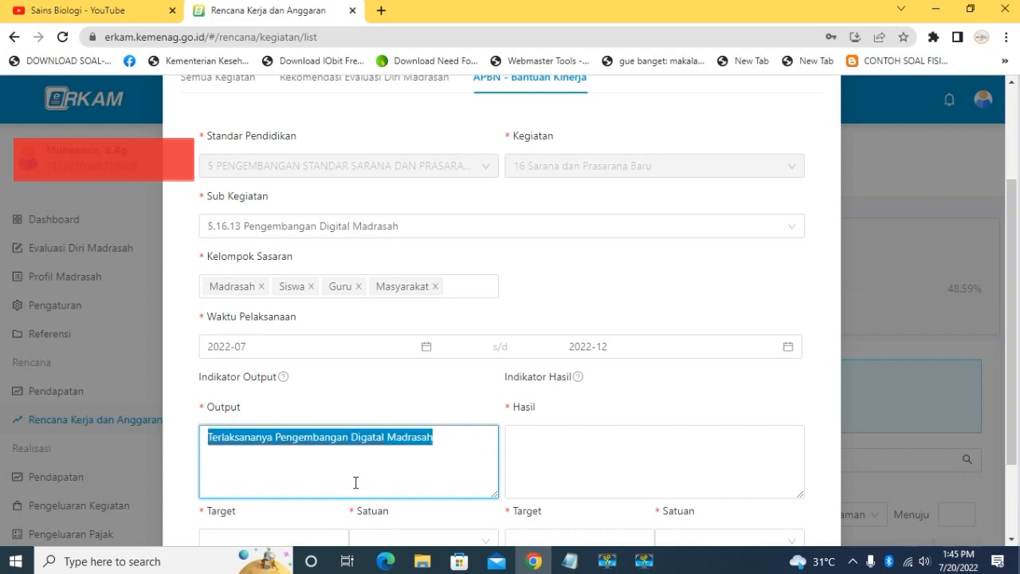
pyautogui.click(531, 456)
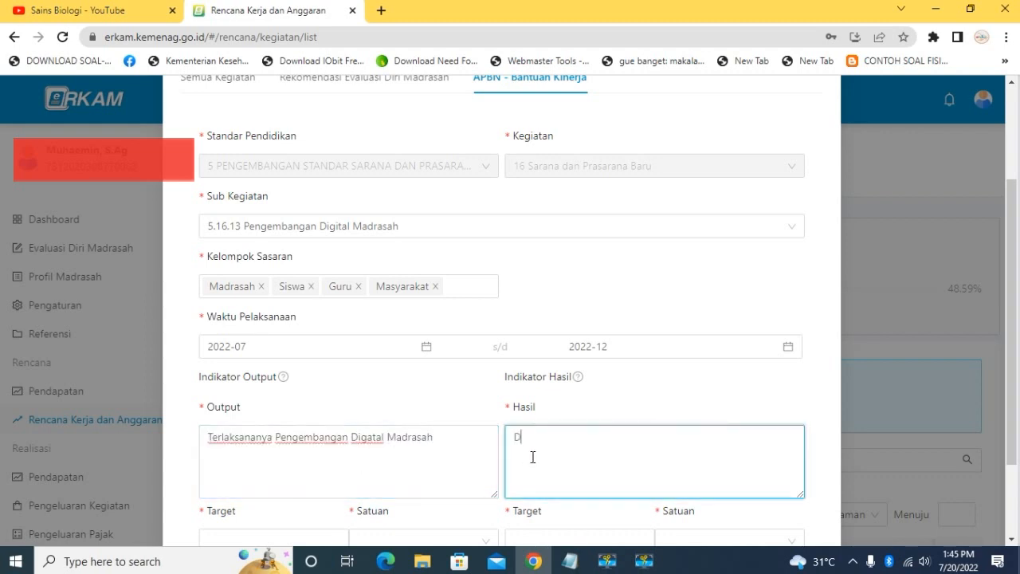
pyautogui.press('BackSpace')
pyautogui.hotkey('ctrl', 'v')
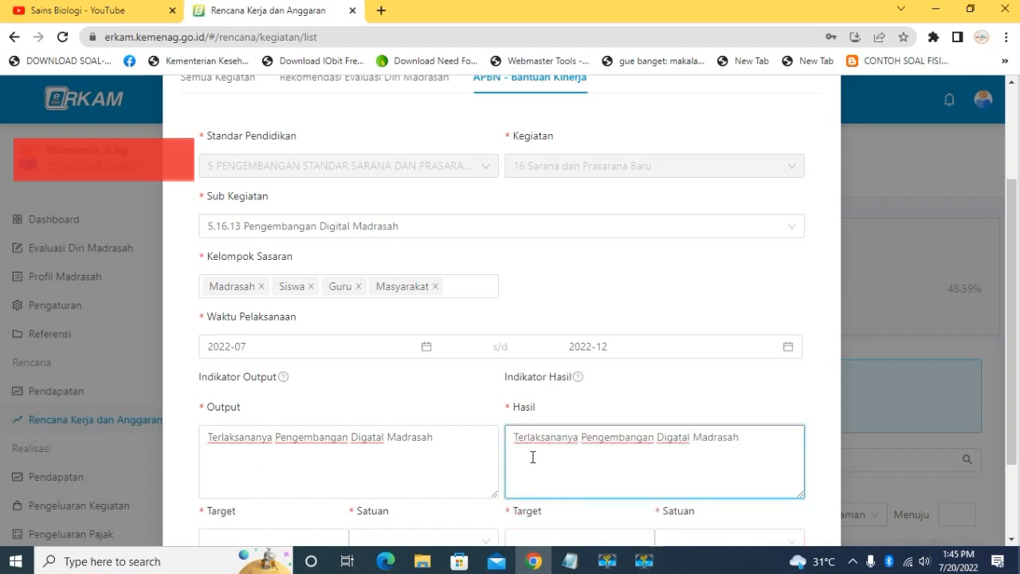
# Correct 'Digatal' to 'Digital' in both the Output and Hasil fields.
pyautogui.scroll(-1, 532, 456)
pyautogui.click(374, 361)
pyautogui.press('BackSpace')
pyautogui.write('i')
pyautogui.click(688, 361)
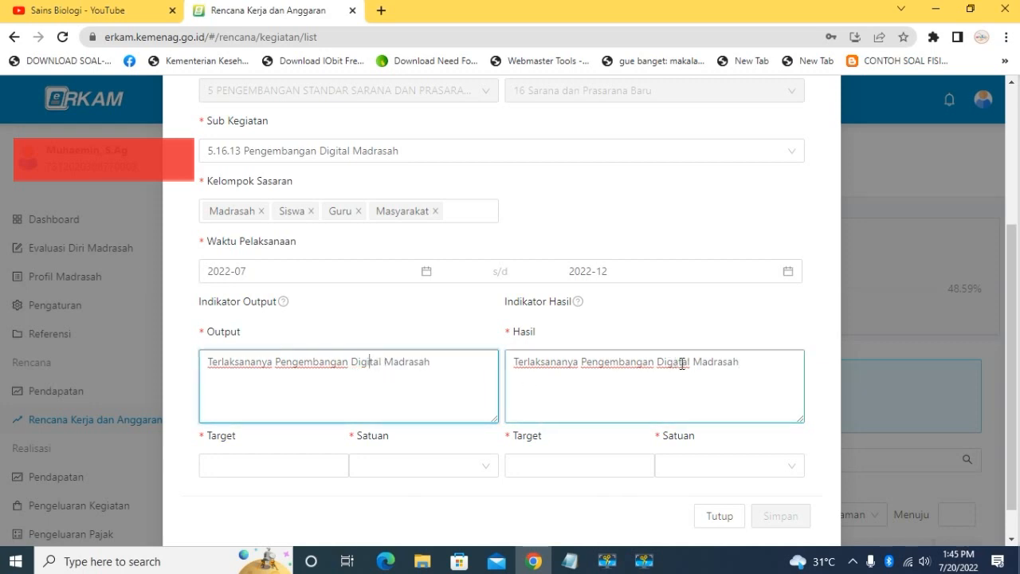
pyautogui.press('BackSpace')
pyautogui.write('i')
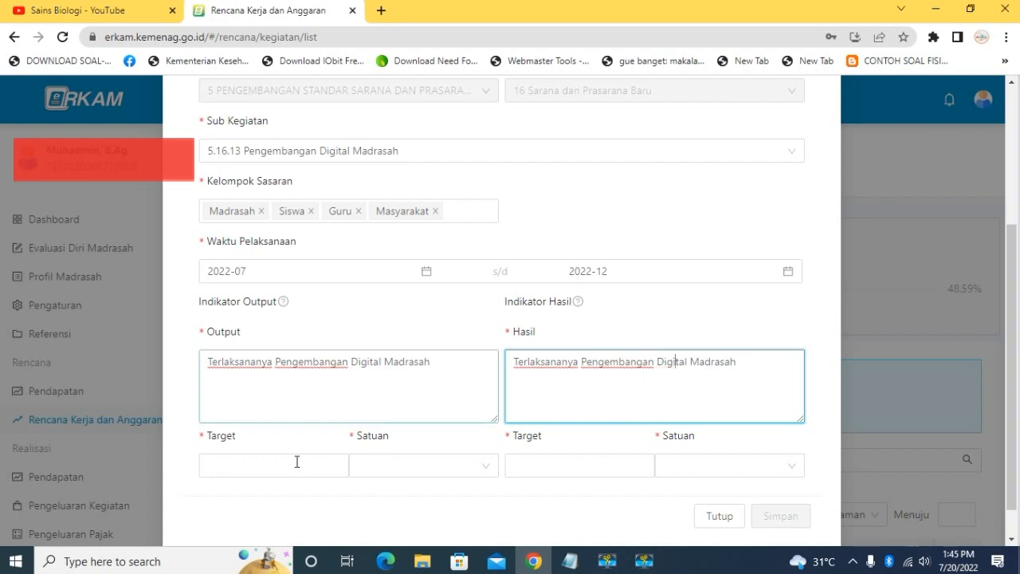
# Set the Output target to 1 with unit paket.
pyautogui.click(276, 470)
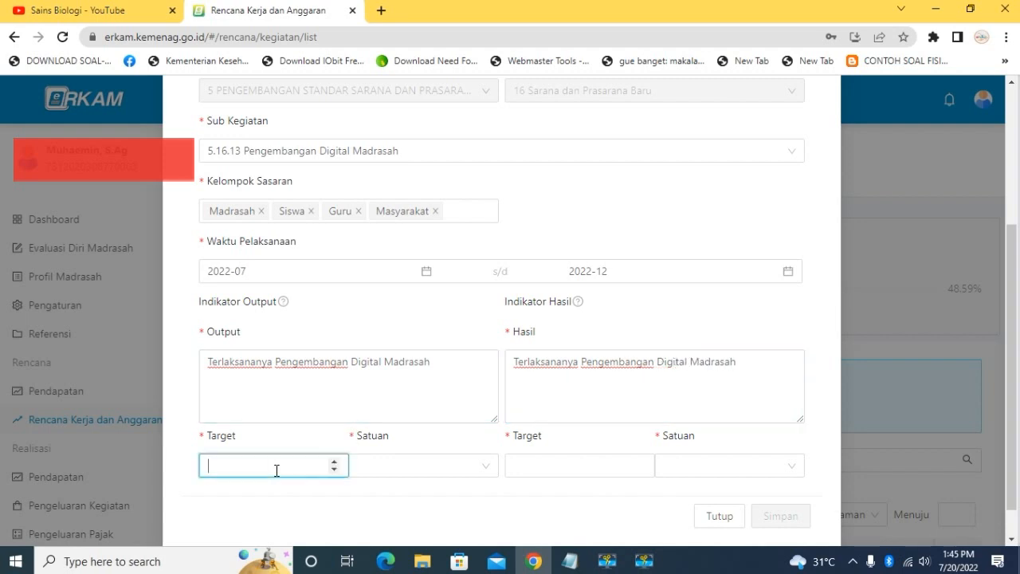
pyautogui.click(412, 466)
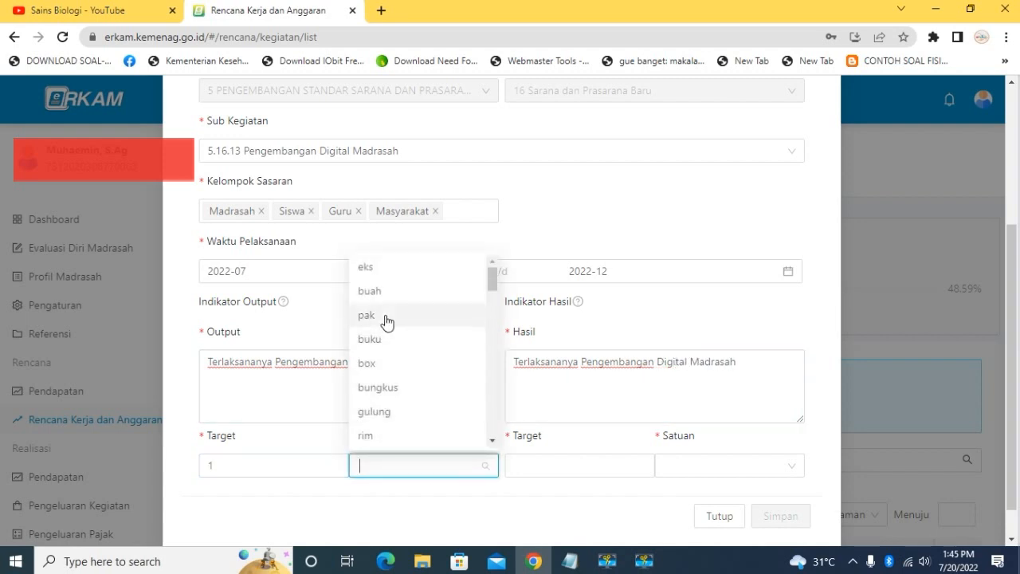
pyautogui.scroll(-2, 394, 330)
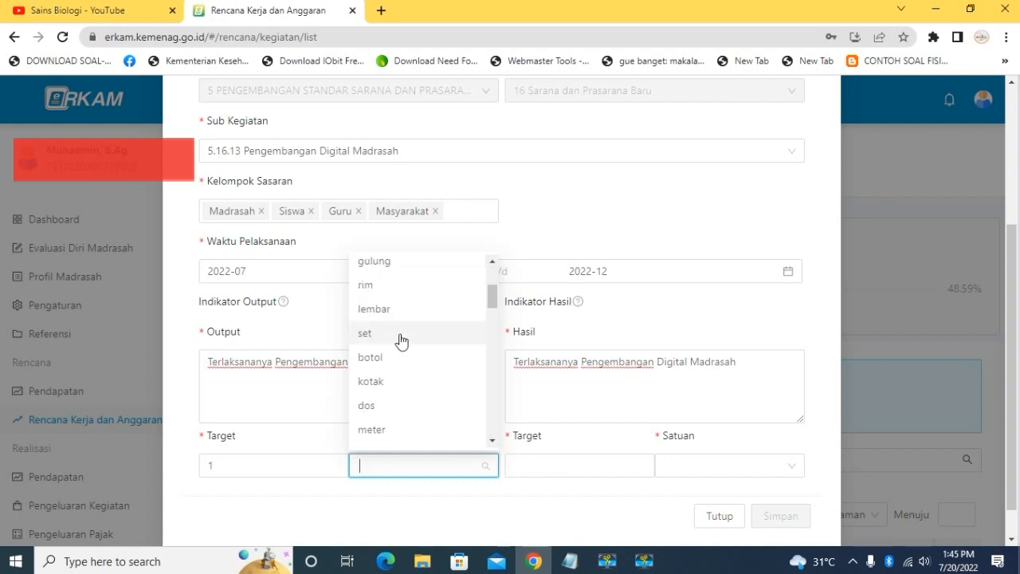
pyautogui.scroll(-3, 401, 341)
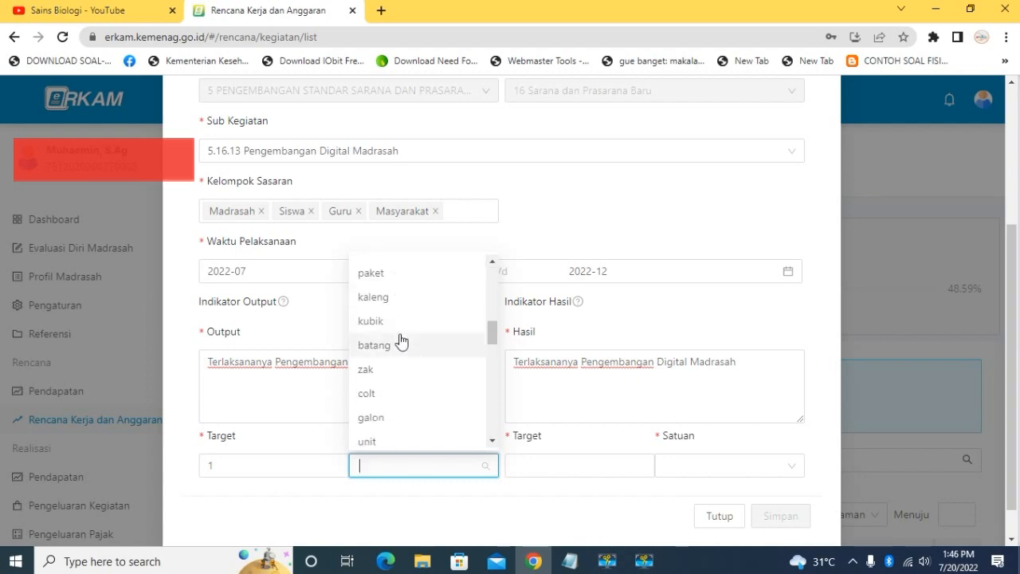
pyautogui.write('pa')
pyautogui.click(415, 437)
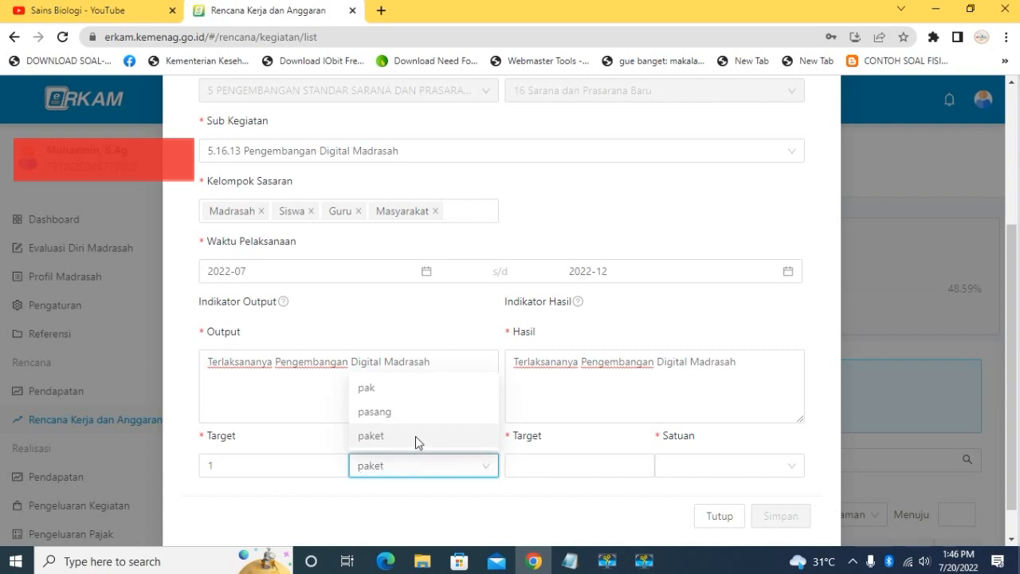
# Set the Hasil target to 100 with unit %.
pyautogui.click(573, 470)
pyautogui.write('100')
pyautogui.click(713, 474)
pyautogui.write('100')
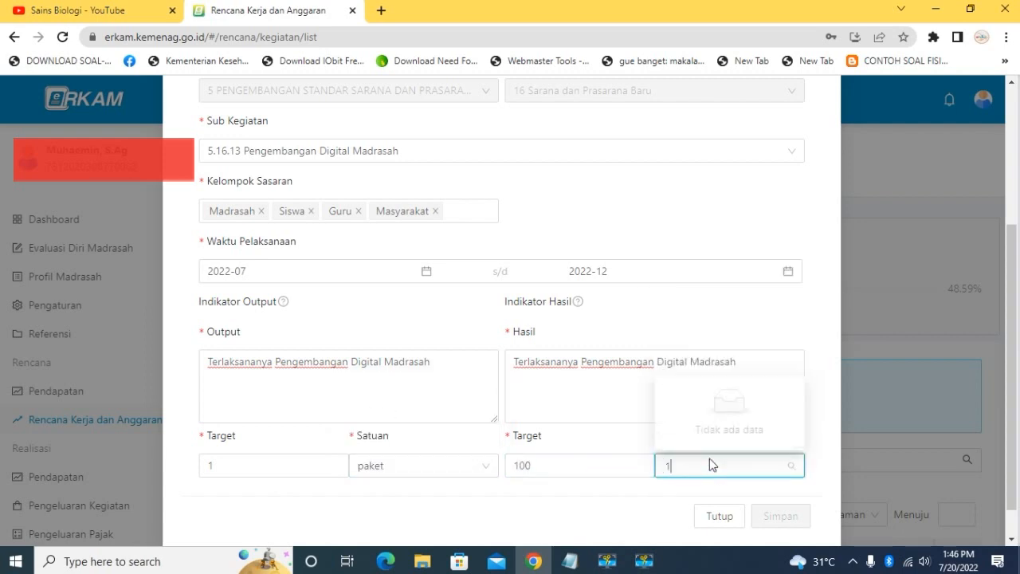
pyautogui.press('BackSpace')
pyautogui.press('BackSpace')
pyautogui.press('BackSpace')
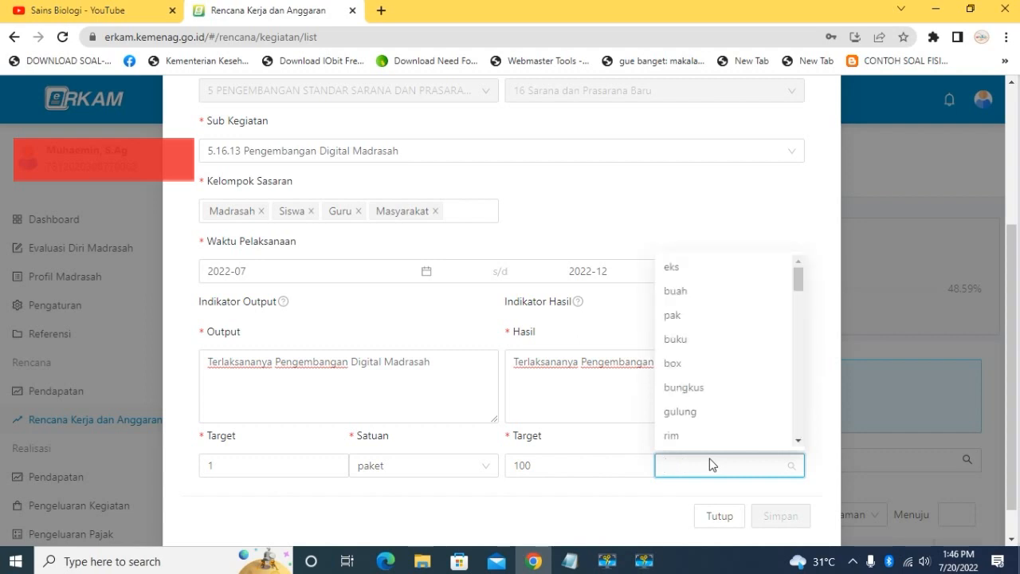
pyautogui.write('%')
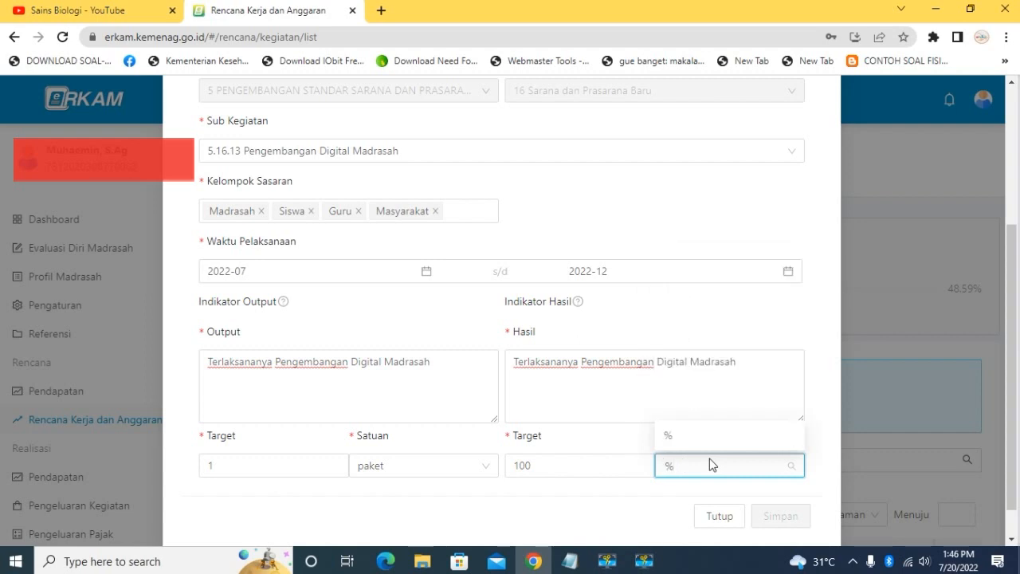
pyautogui.click(683, 441)
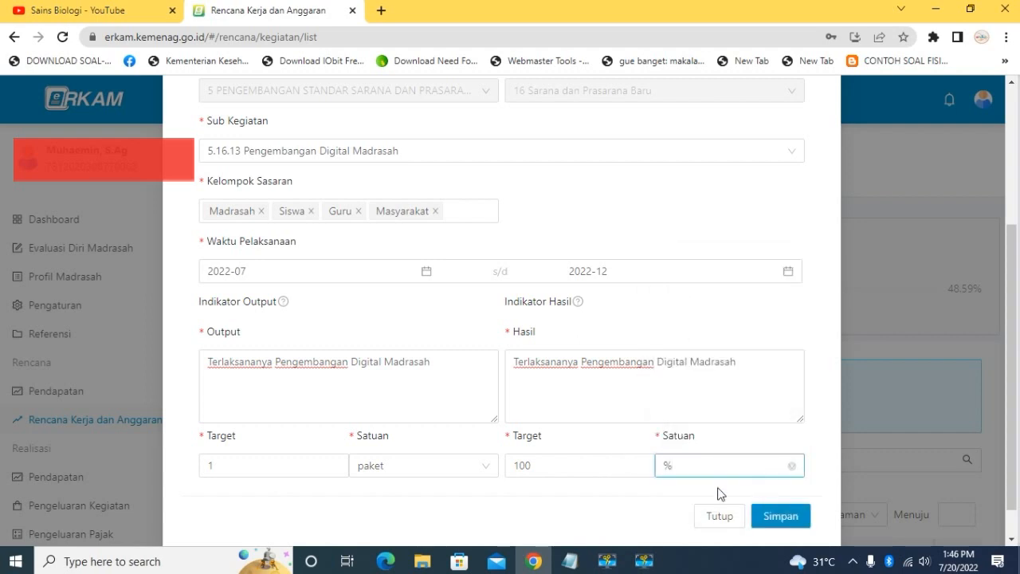
# Save the activity and confirm it appears on the last page of the RKA list.
pyautogui.click(777, 521)
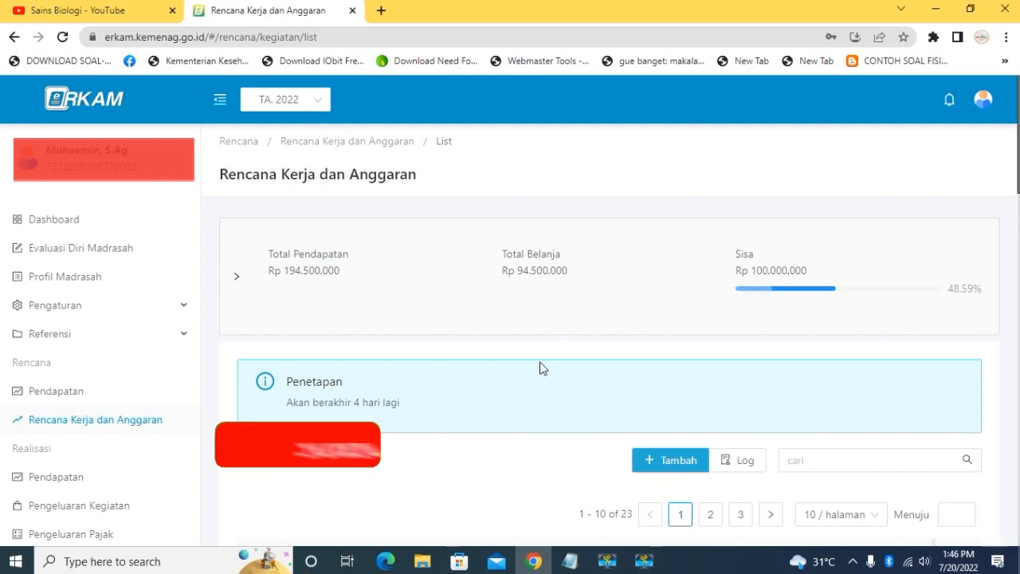
pyautogui.scroll(-14, 539, 367)
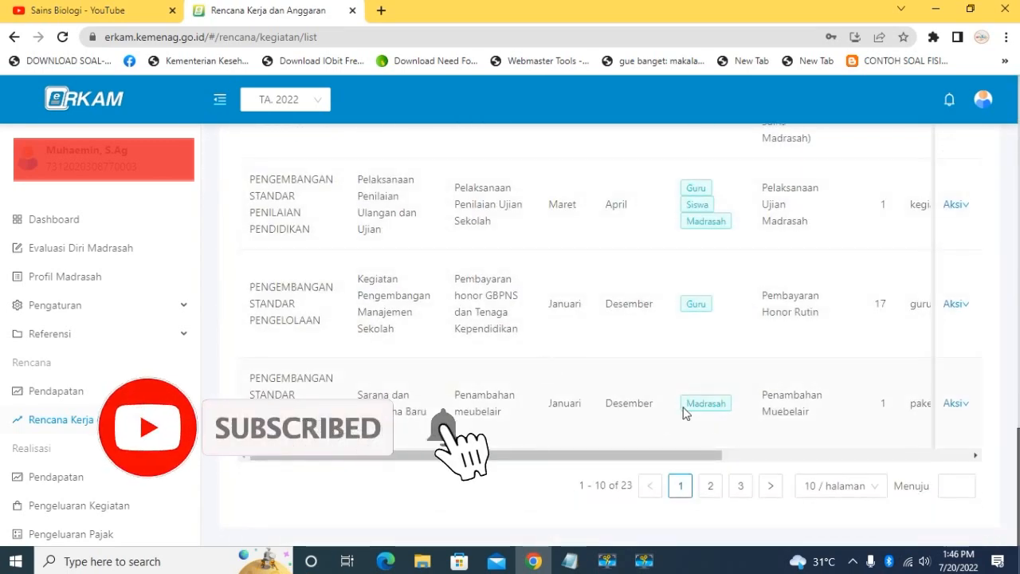
pyautogui.click(814, 488)
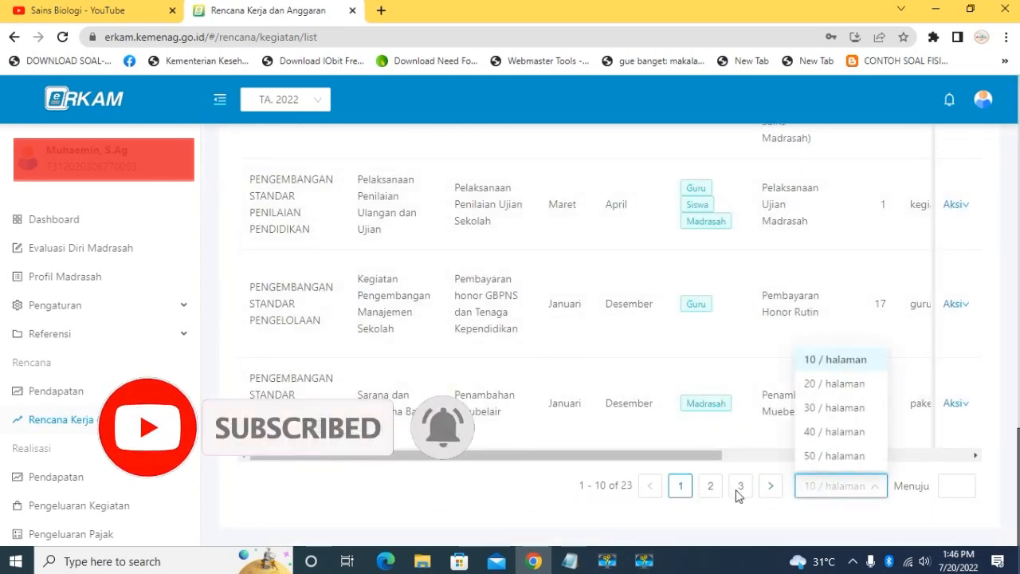
pyautogui.click(739, 488)
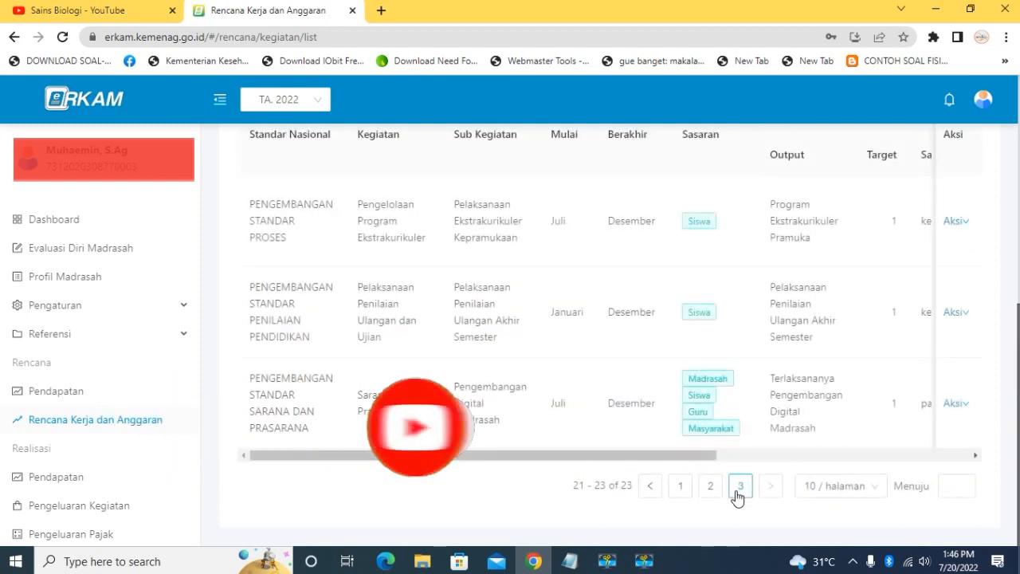
pyautogui.moveTo(661, 459); pyautogui.dragTo(926, 465)
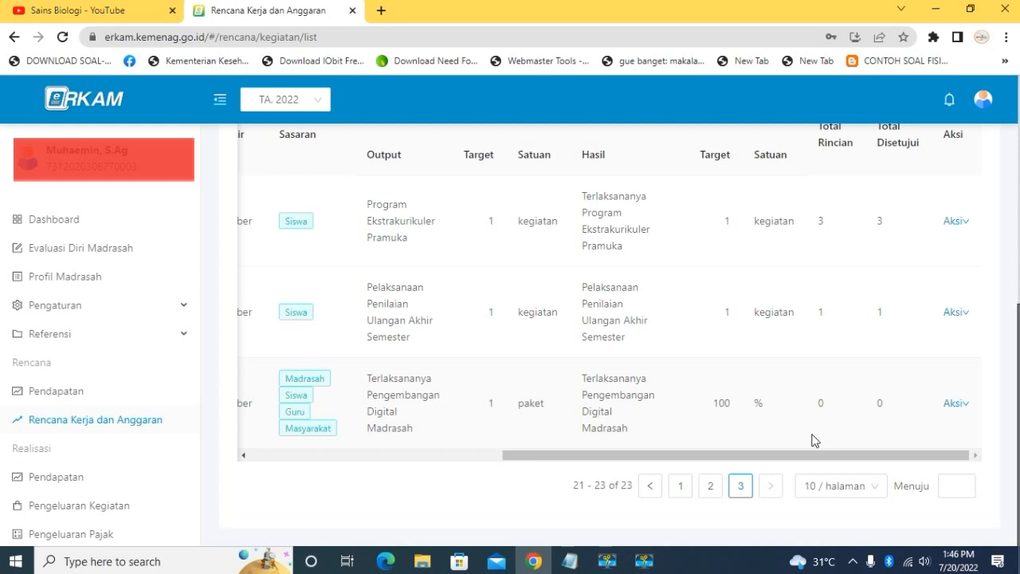
pyautogui.scroll(6, 805, 437)
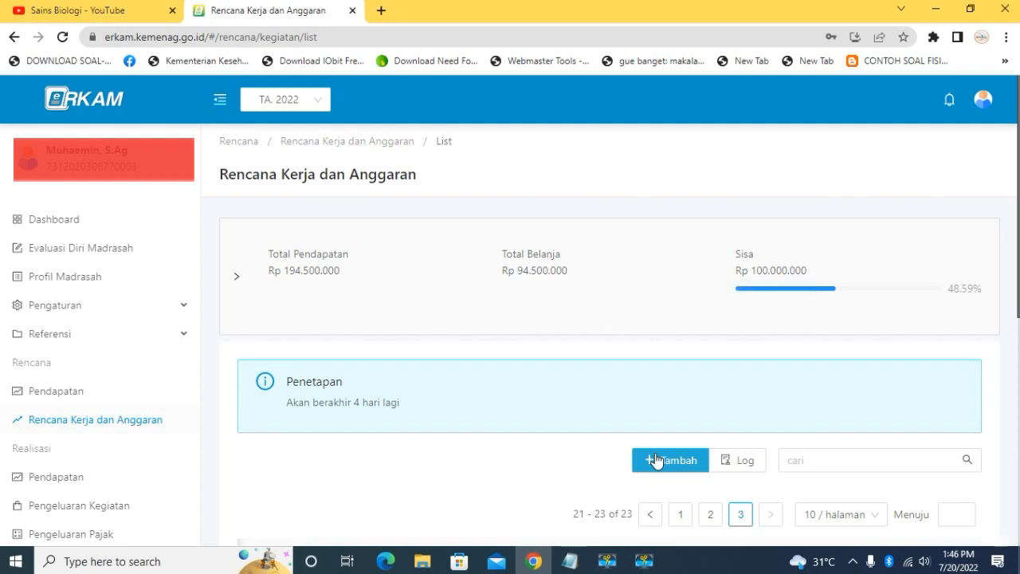
# Start a new APBN - Bantuan Kinerja activity for sub-activity 5.14.45 Perbaikan Meja Siswa.
pyautogui.click(655, 460)
pyautogui.click(378, 315)
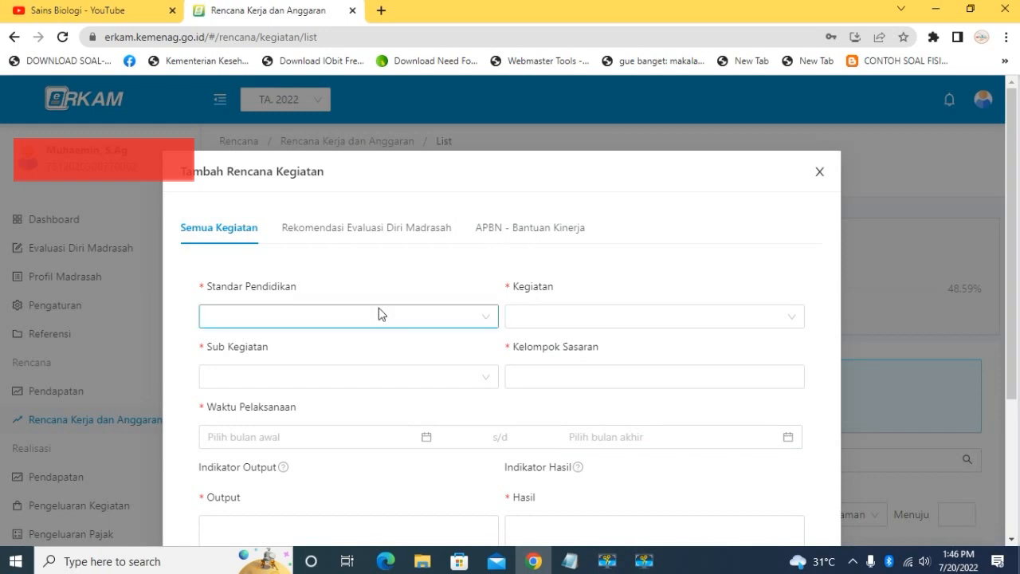
pyautogui.click(505, 228)
pyautogui.click(379, 377)
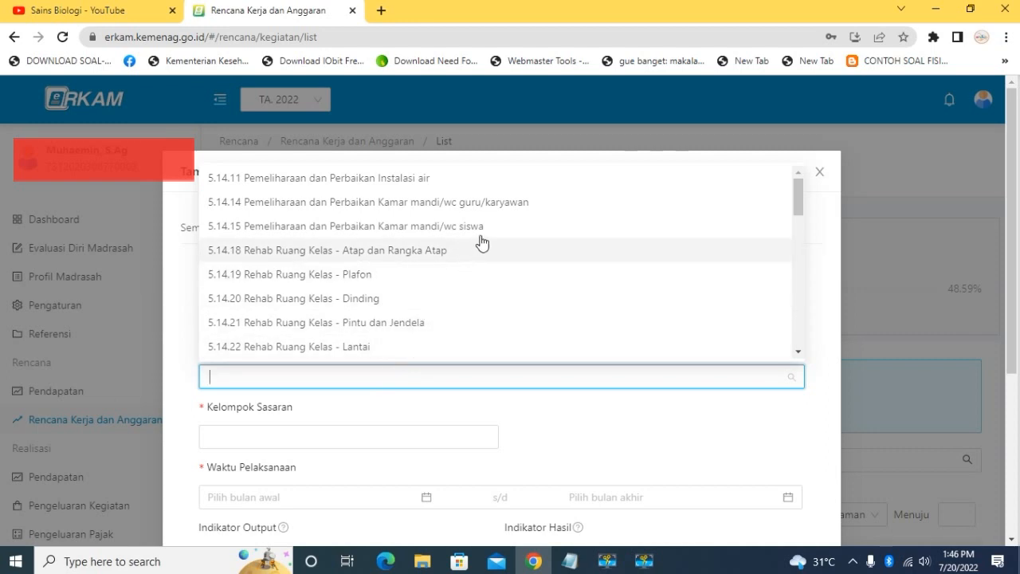
pyautogui.scroll(-5, 478, 242)
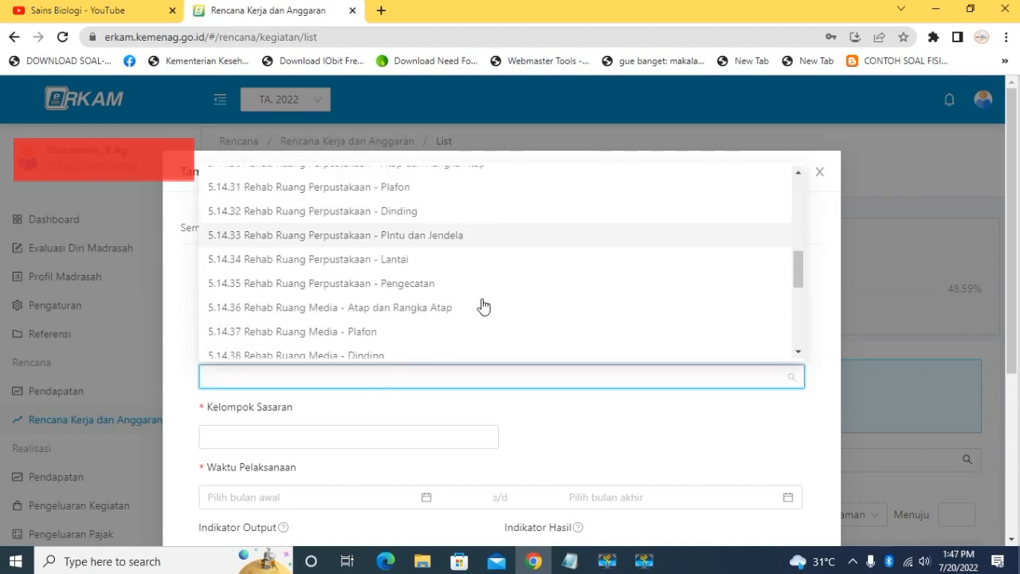
pyautogui.scroll(-4, 482, 305)
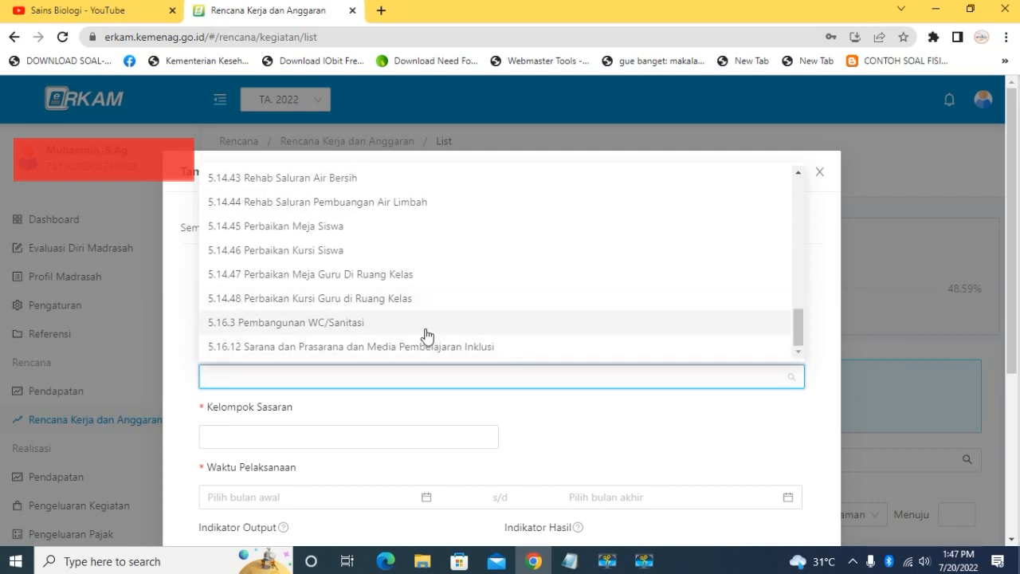
pyautogui.click(366, 239)
# Select Madrasah and Siswa as the target groups.
pyautogui.scroll(-1, 348, 418)
pyautogui.click(325, 357)
pyautogui.click(227, 398)
pyautogui.click(239, 417)
pyautogui.click(548, 356)
# Schedule the activity from July 2022 to December 2022.
pyautogui.click(310, 415)
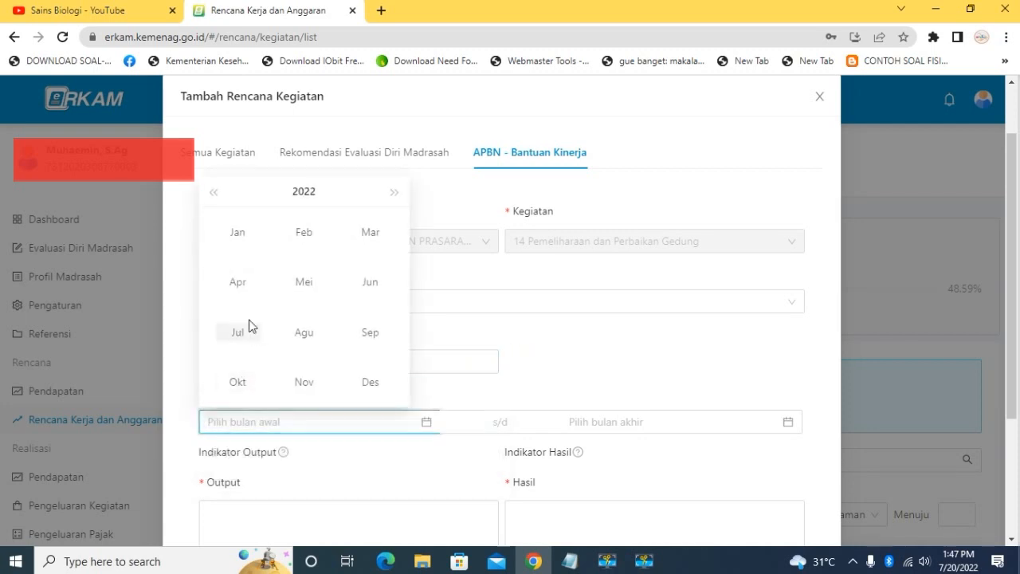
pyautogui.click(243, 330)
pyautogui.click(733, 382)
pyautogui.scroll(-1, 583, 334)
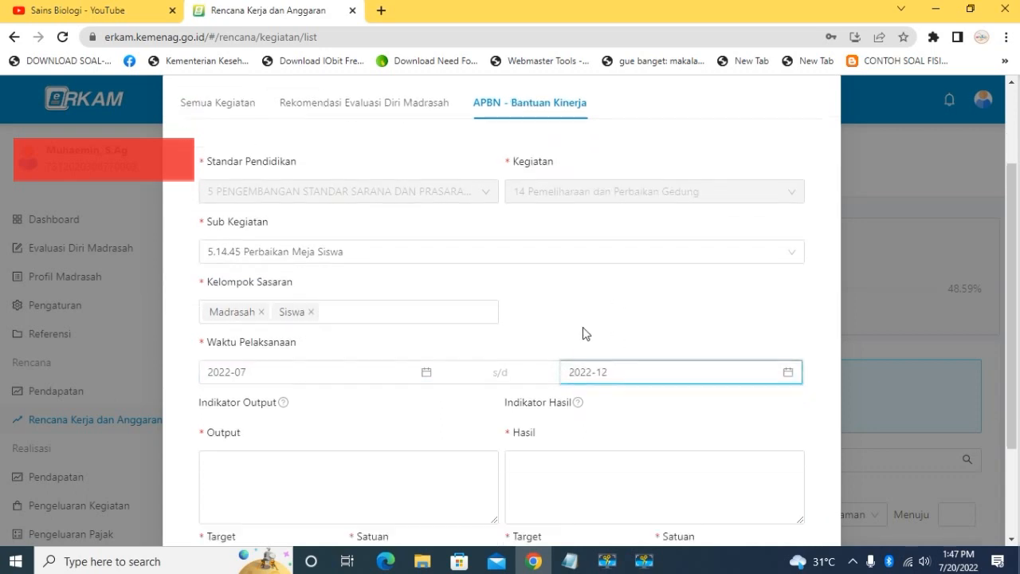
pyautogui.scroll(-2, 583, 334)
pyautogui.click(344, 383)
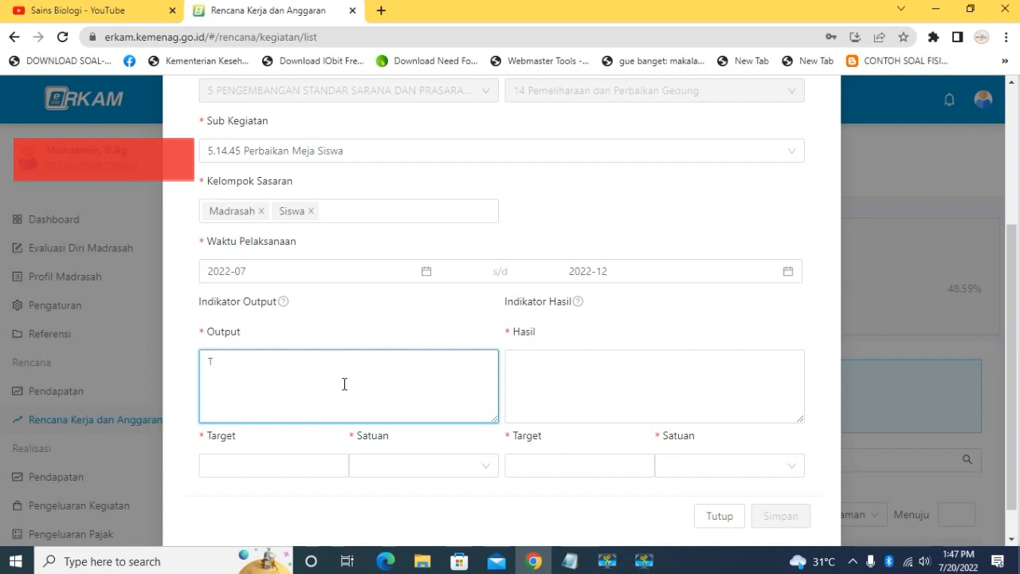
# Enter 'Terlaksananya Perbaikan Meja Siswa' as the Output and paste it into Hasil.
pyautogui.write('Terlaksananya Perba')
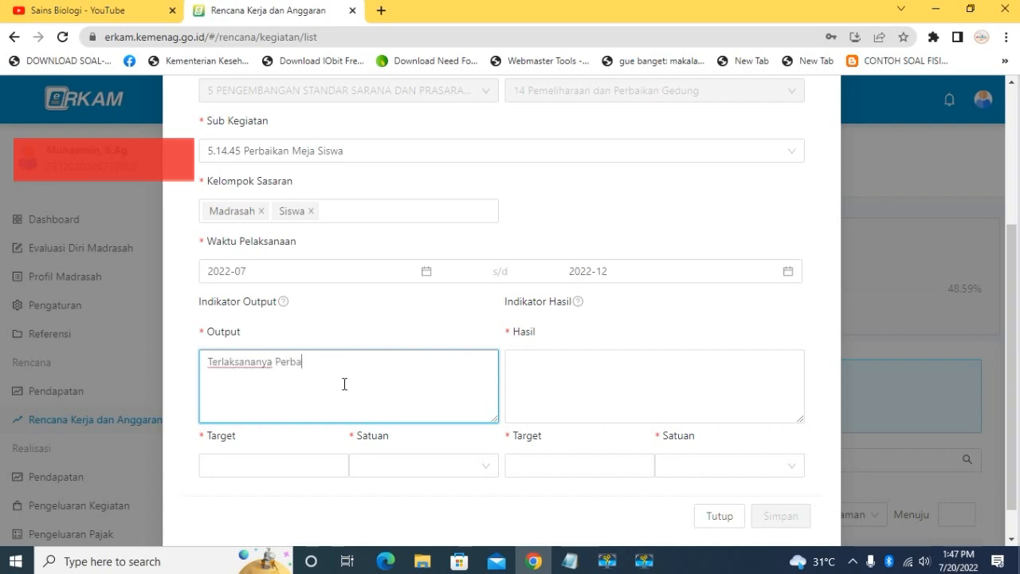
pyautogui.write('ikan Meja Siswa')
pyautogui.hotkey('ctrl', 'a')
pyautogui.hotkey('ctrl', 'c')
pyautogui.click(637, 389)
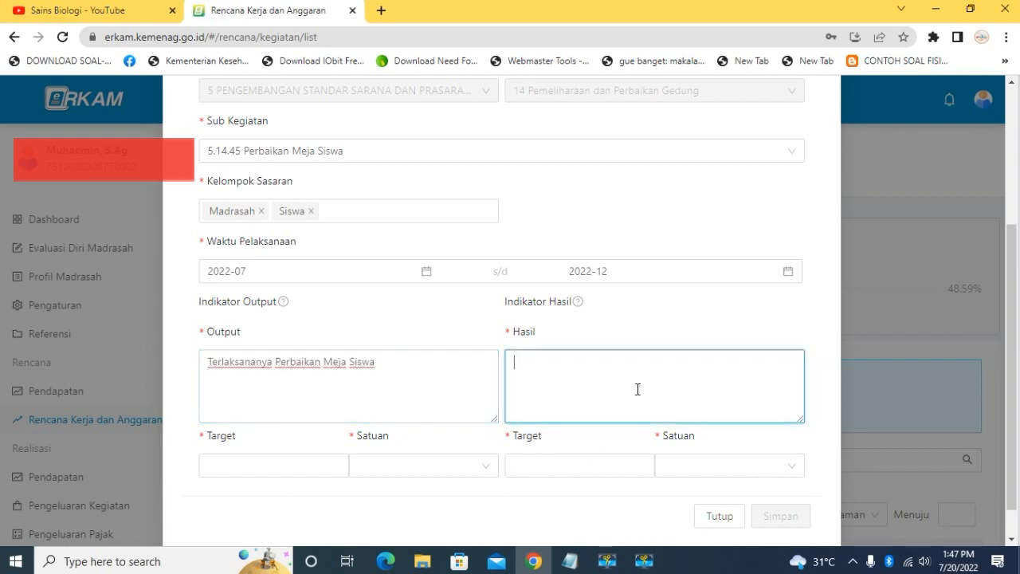
pyautogui.hotkey('ctrl', 'v')
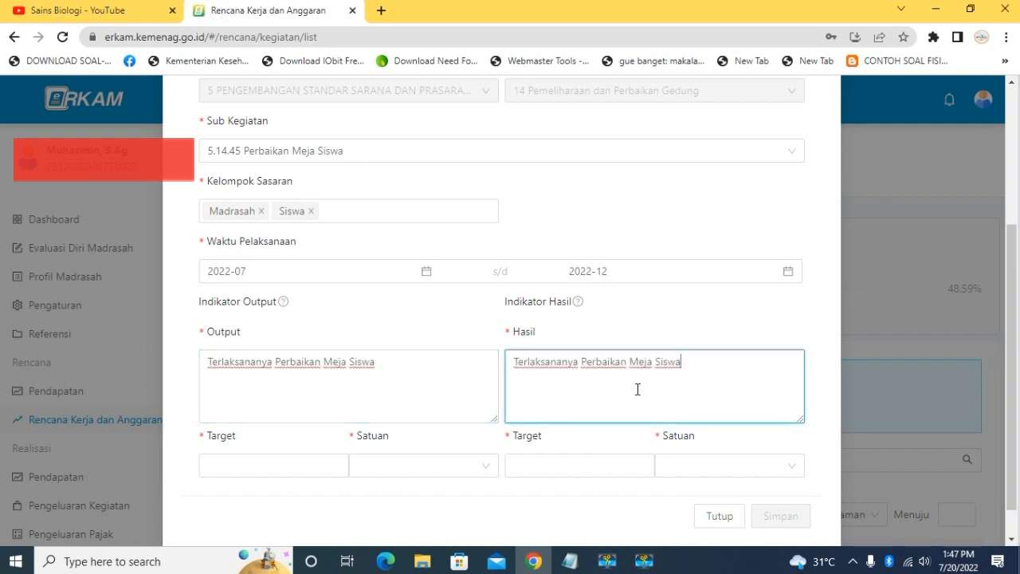
# Set both Output and Hasil targets to 1 paket and save the activity.
pyautogui.click(287, 462)
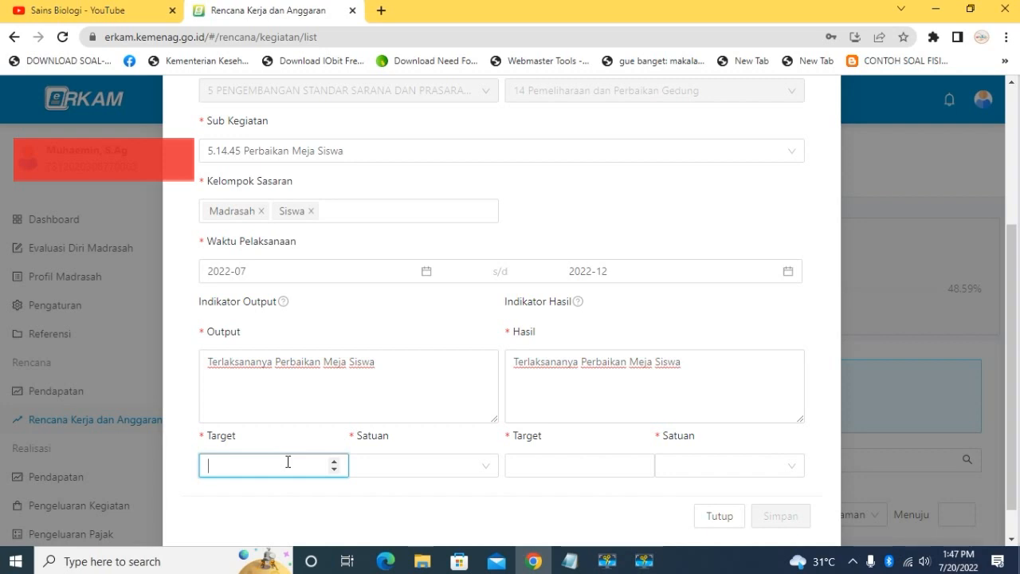
pyautogui.write('1')
pyautogui.click(390, 472)
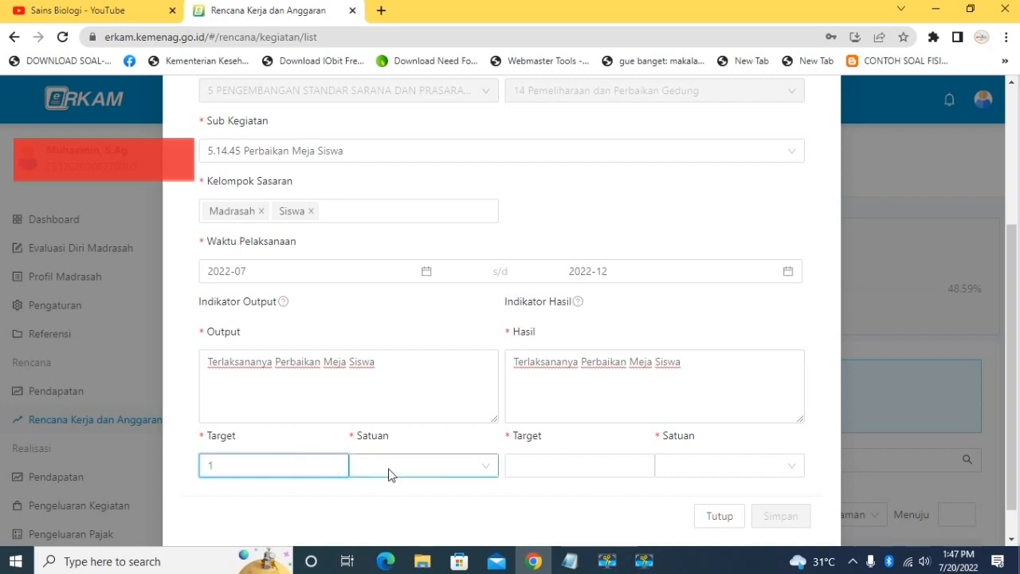
pyautogui.write('p')
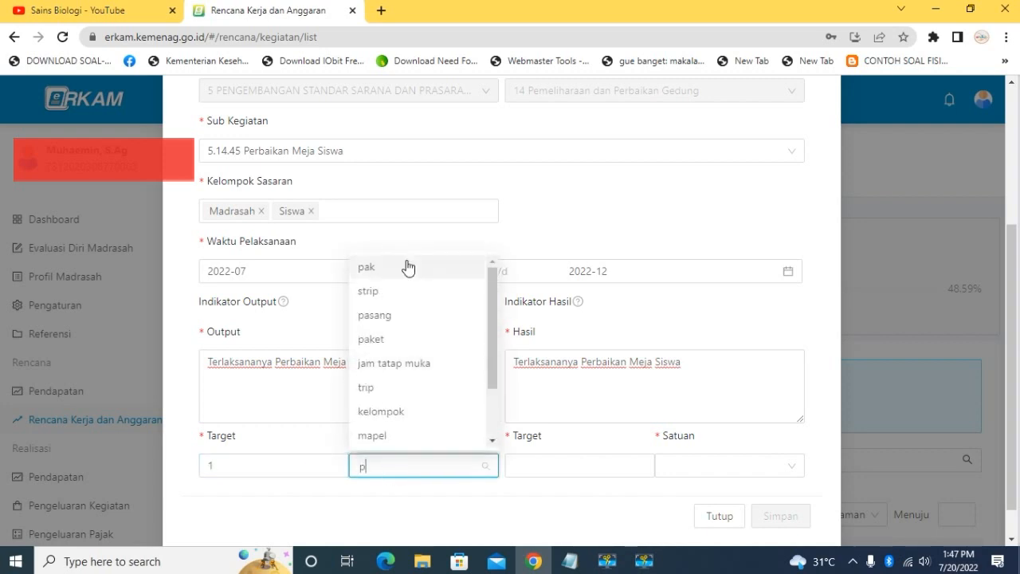
pyautogui.write('a')
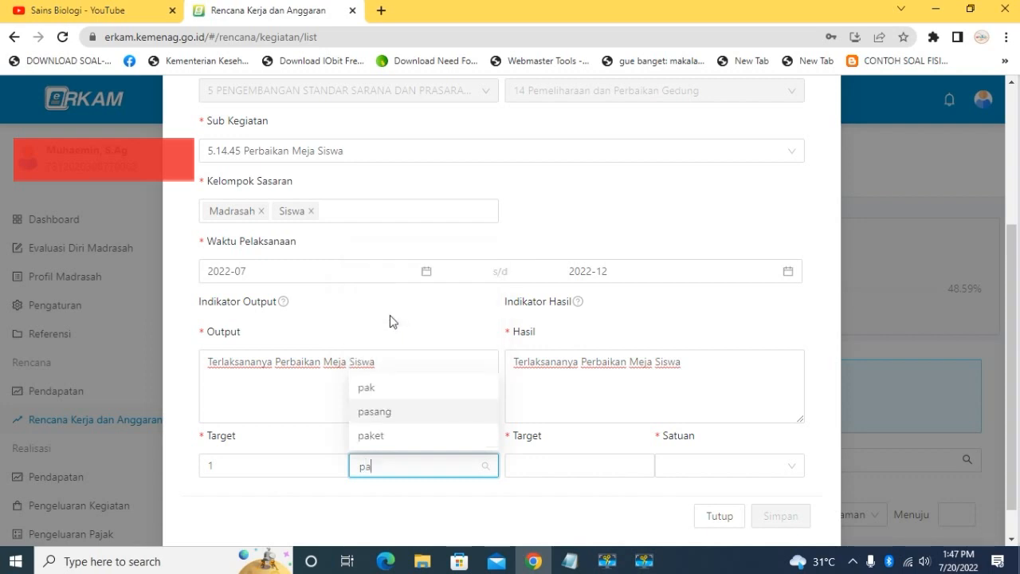
pyautogui.click(385, 435)
pyautogui.click(538, 473)
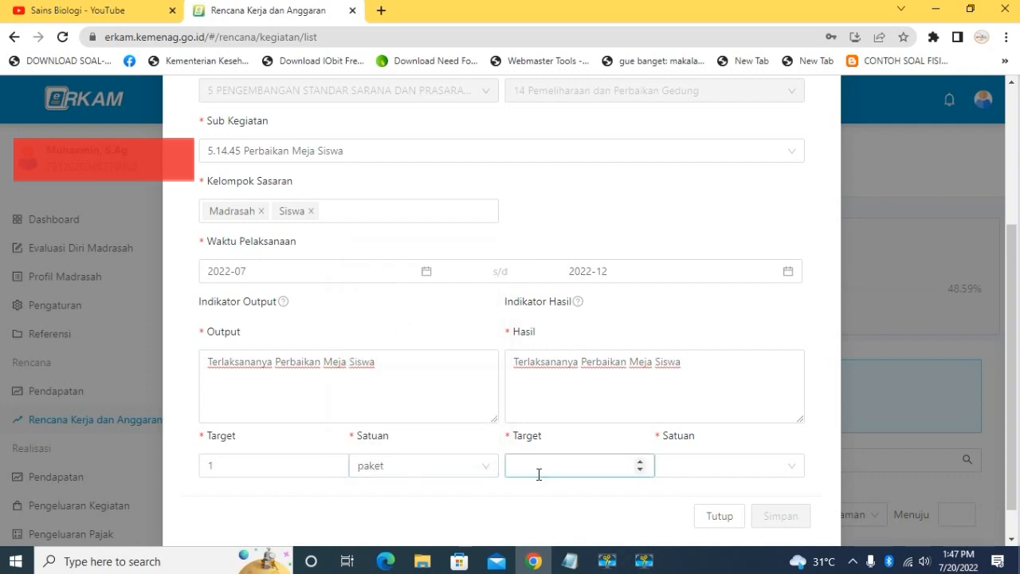
pyautogui.write('1')
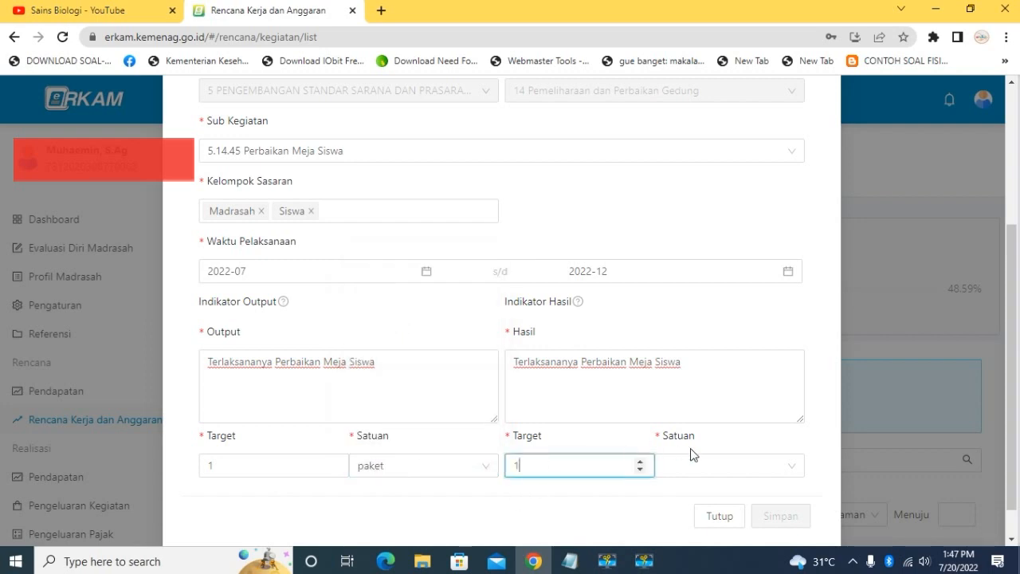
pyautogui.click(720, 462)
pyautogui.write('pak')
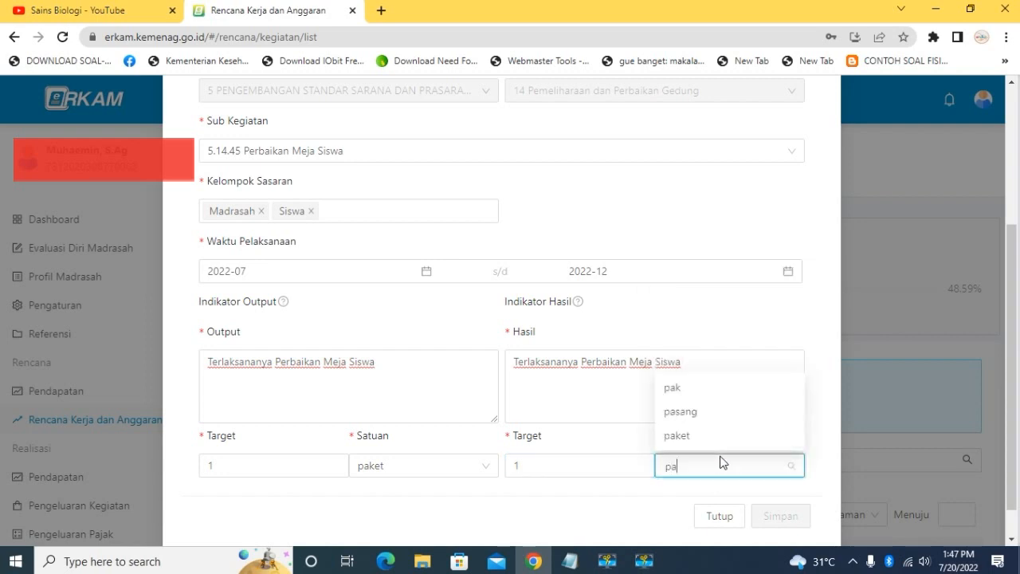
pyautogui.click(694, 438)
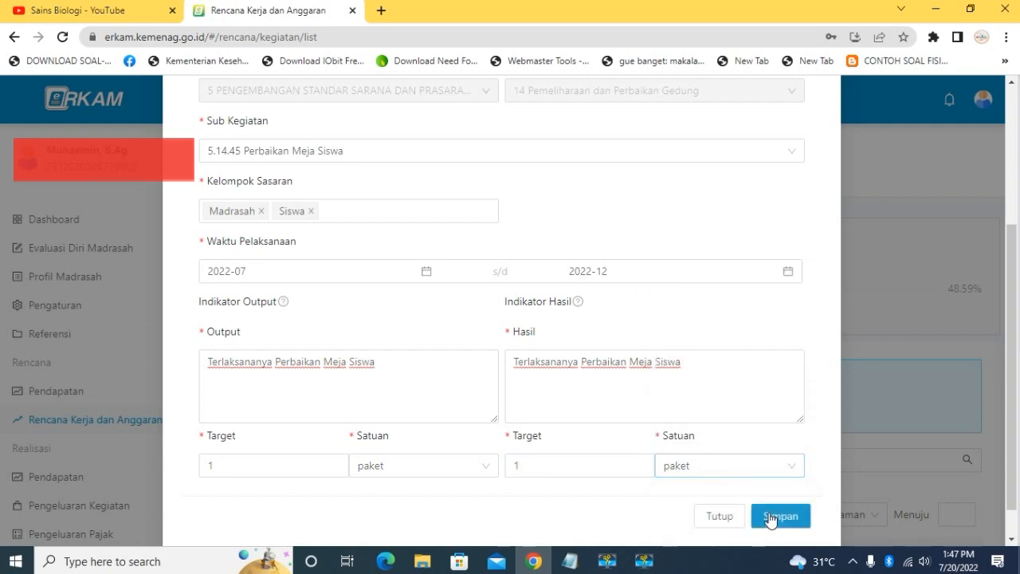
pyautogui.click(778, 516)
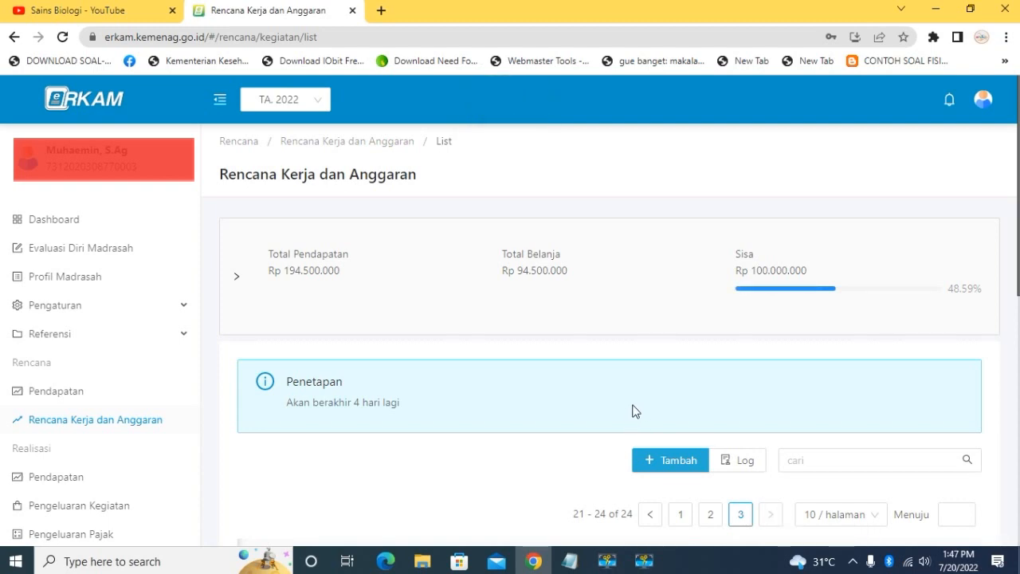
# Log out of the current e-RKAM account.
pyautogui.click(973, 105)
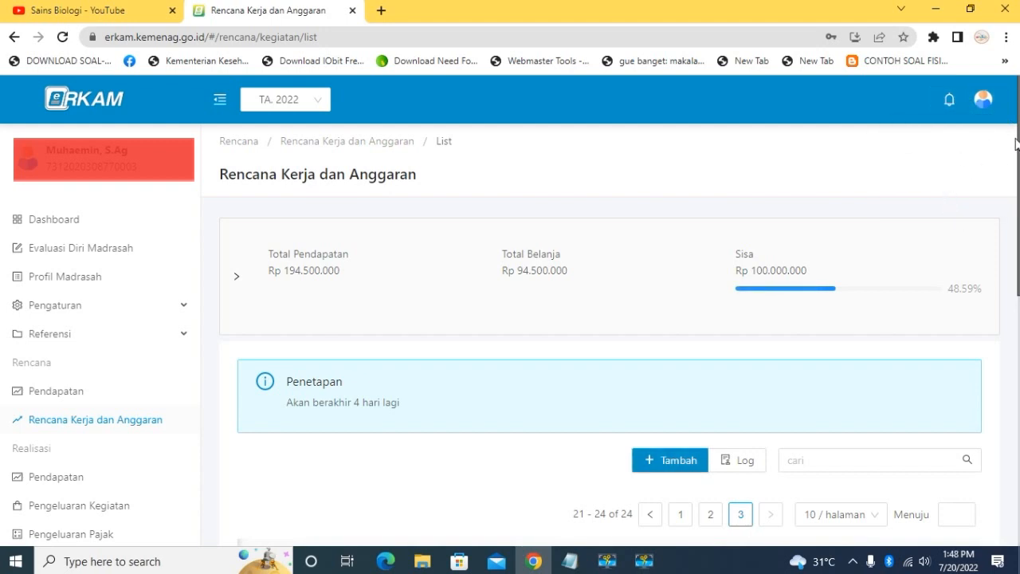
pyautogui.moveTo(983, 99)
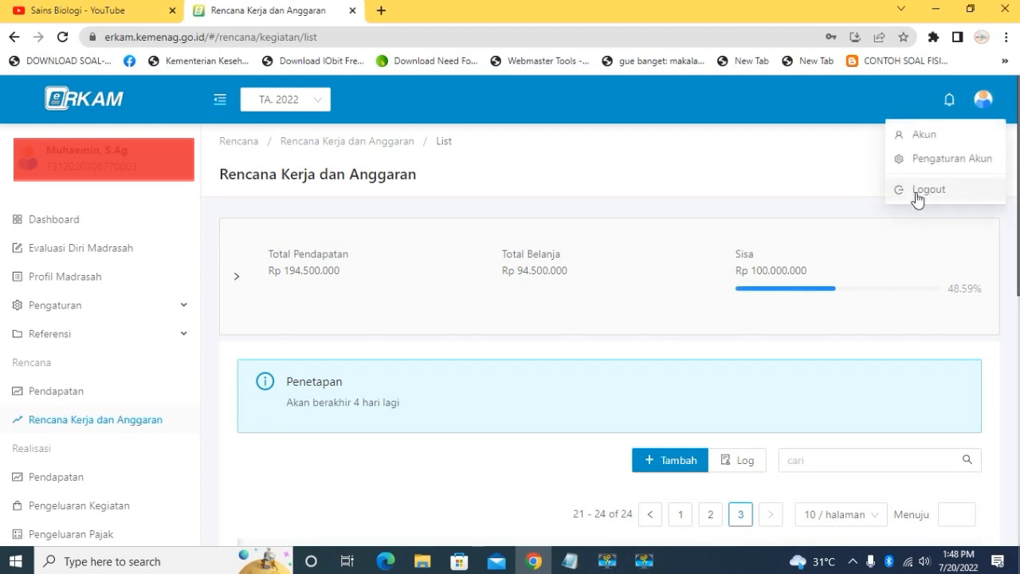
pyautogui.click(917, 194)
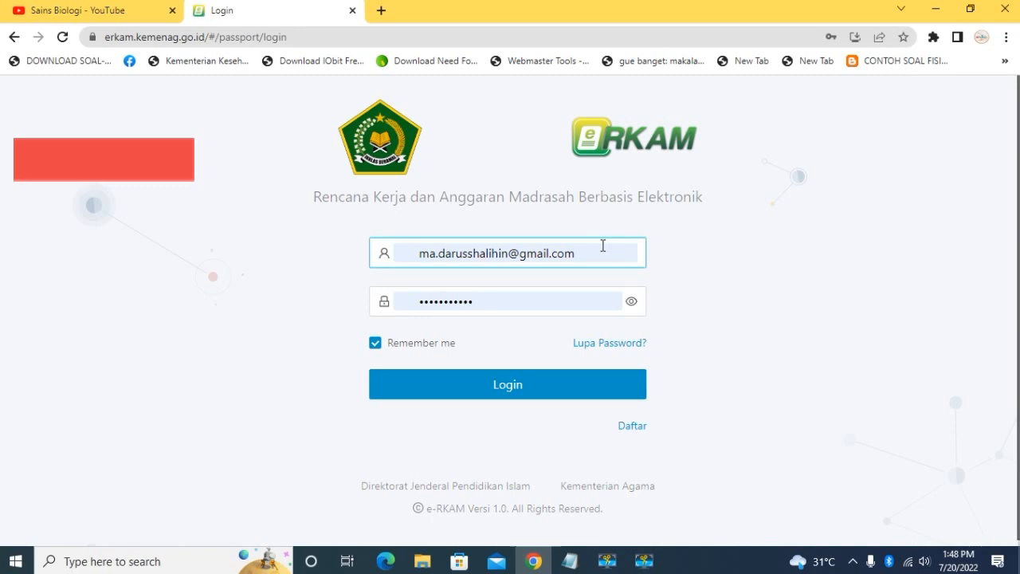
# Sign in with the second account's saved login.
pyautogui.click(602, 245)
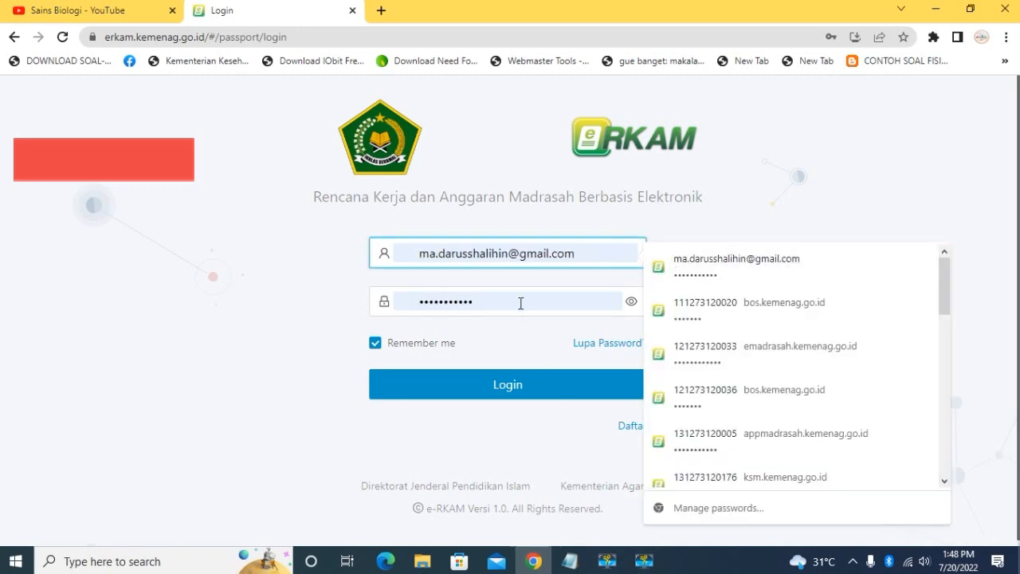
pyautogui.hotkey('ctrl', 'a')
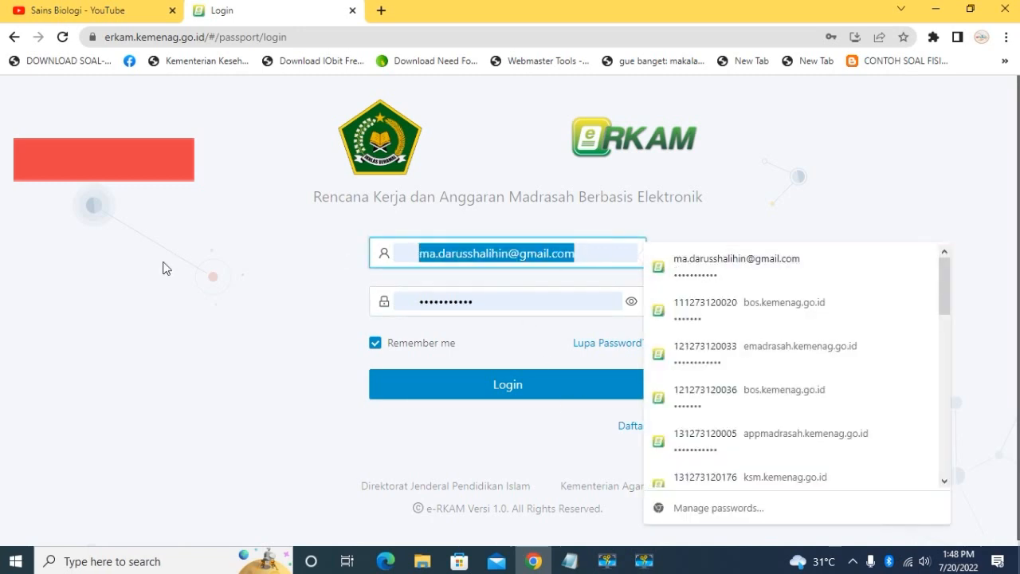
pyautogui.write('sulfarman')
pyautogui.click(521, 294)
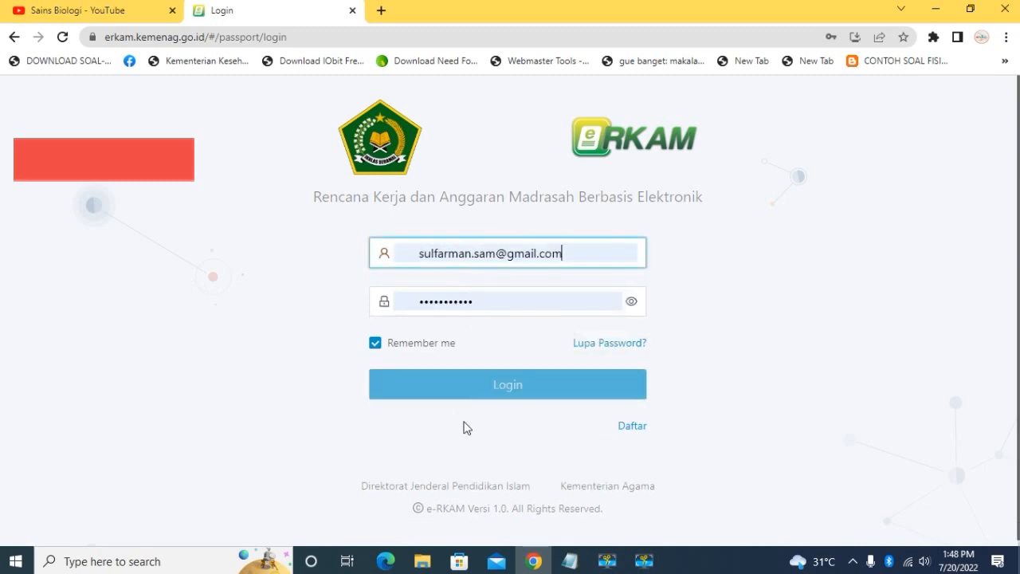
pyautogui.click(504, 392)
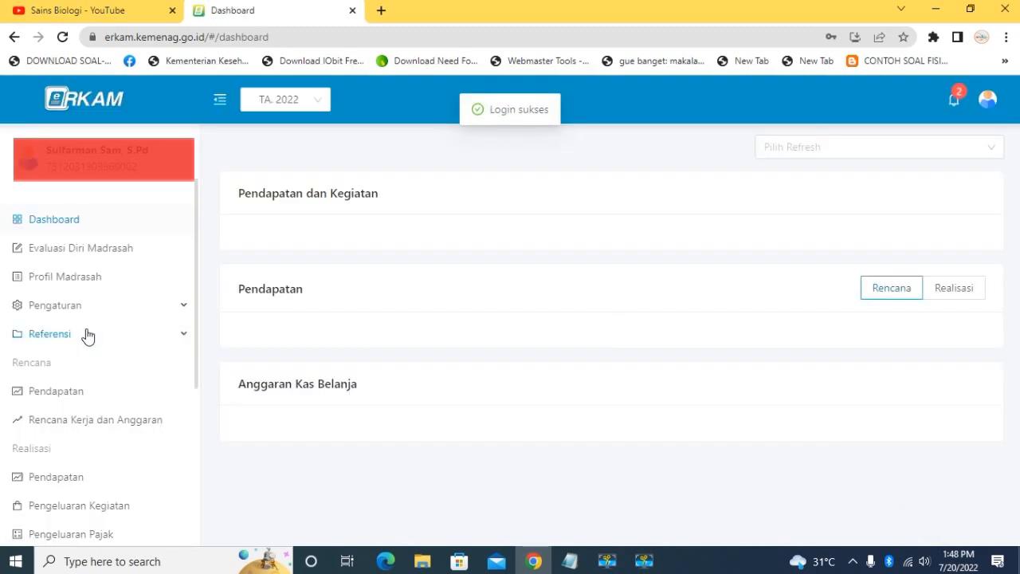
# From the notification, go to page 3 of activities and open Rincian for Pengembangan Digital Madrasah.
pyautogui.click(951, 101)
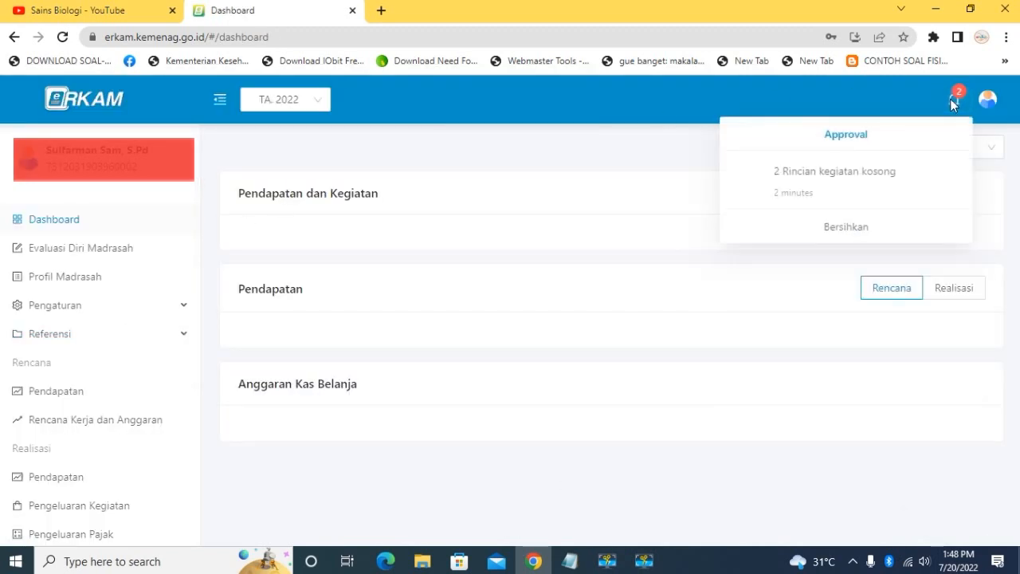
pyautogui.click(862, 190)
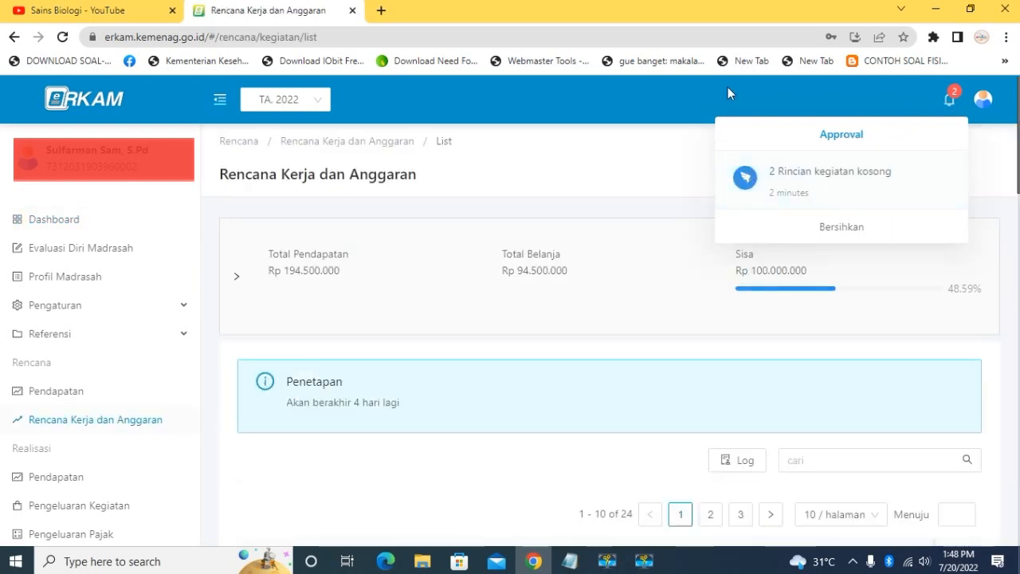
pyautogui.click(562, 178)
pyautogui.scroll(-10, 563, 178)
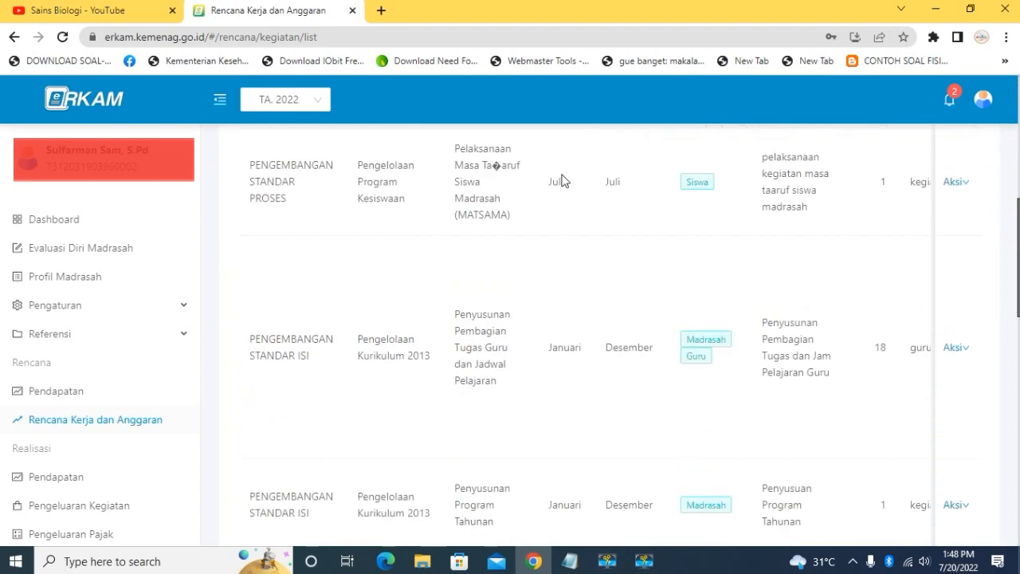
pyautogui.scroll(-3, 562, 179)
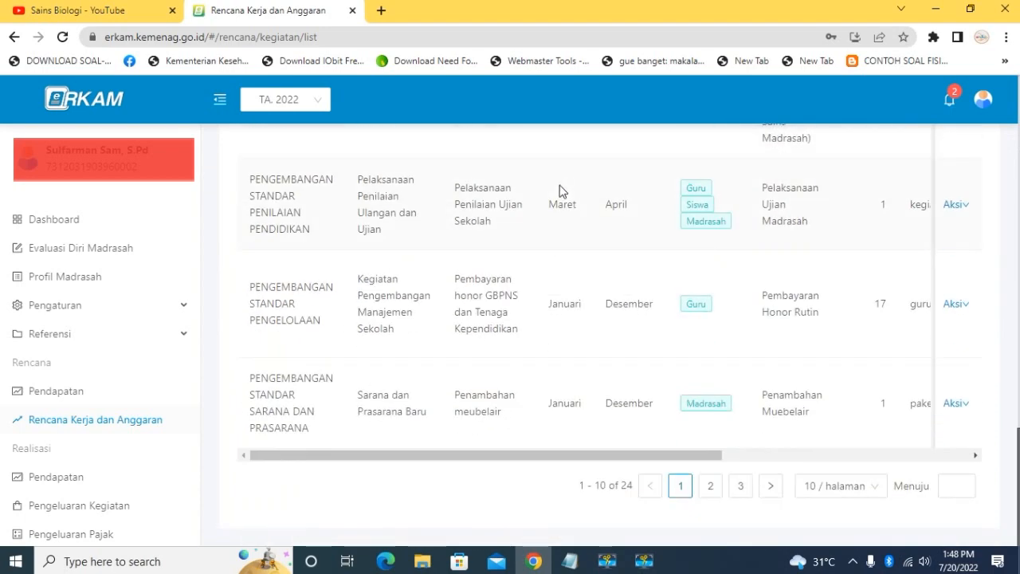
pyautogui.click(740, 487)
pyautogui.moveTo(651, 454); pyautogui.dragTo(959, 420)
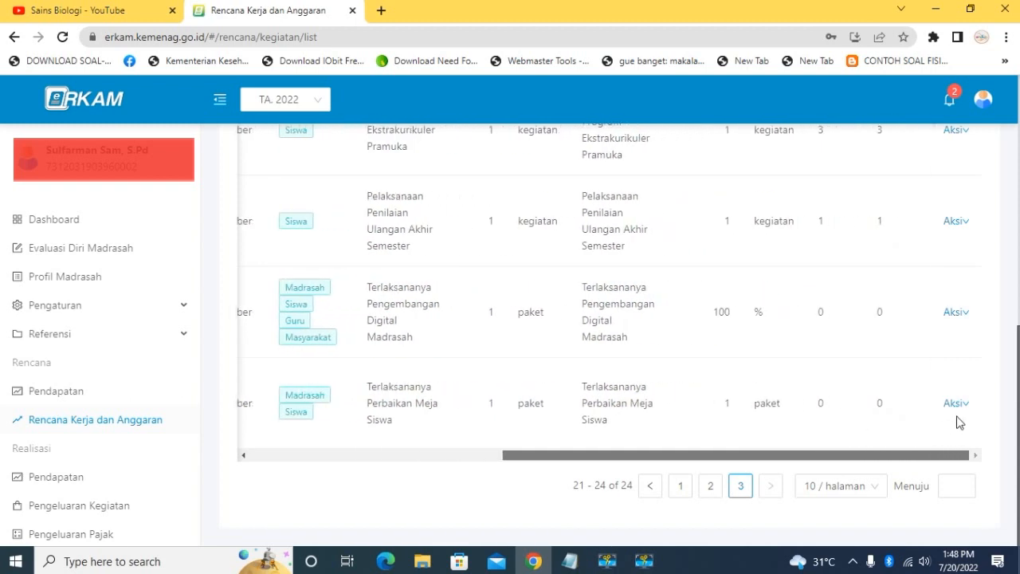
pyautogui.moveTo(954, 311)
pyautogui.click(973, 340)
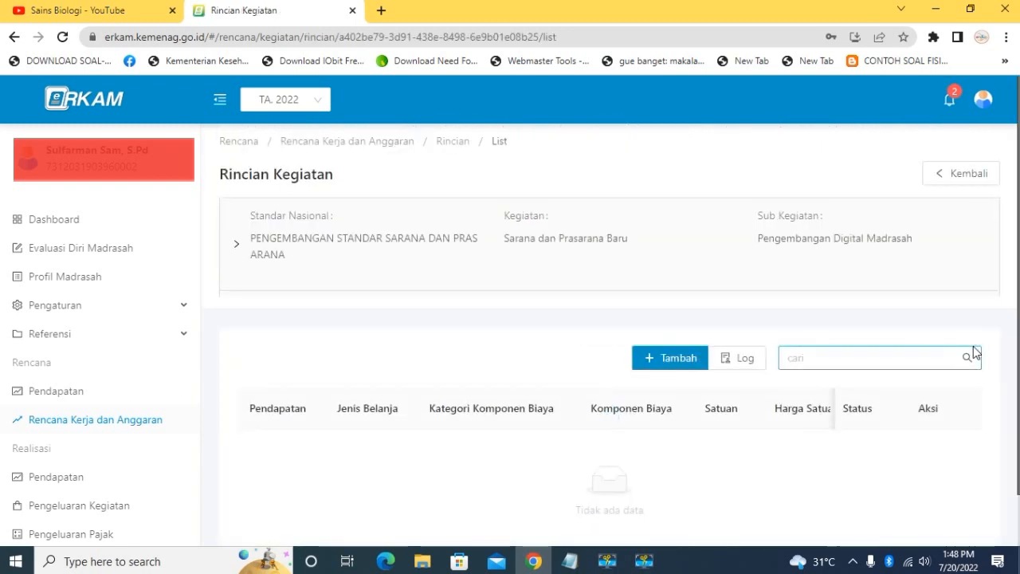
# Start a new cost item funded by APBN - Bantuan Kinerja and bring up the Komponen Biaya catalogue.
pyautogui.scroll(-1, 577, 337)
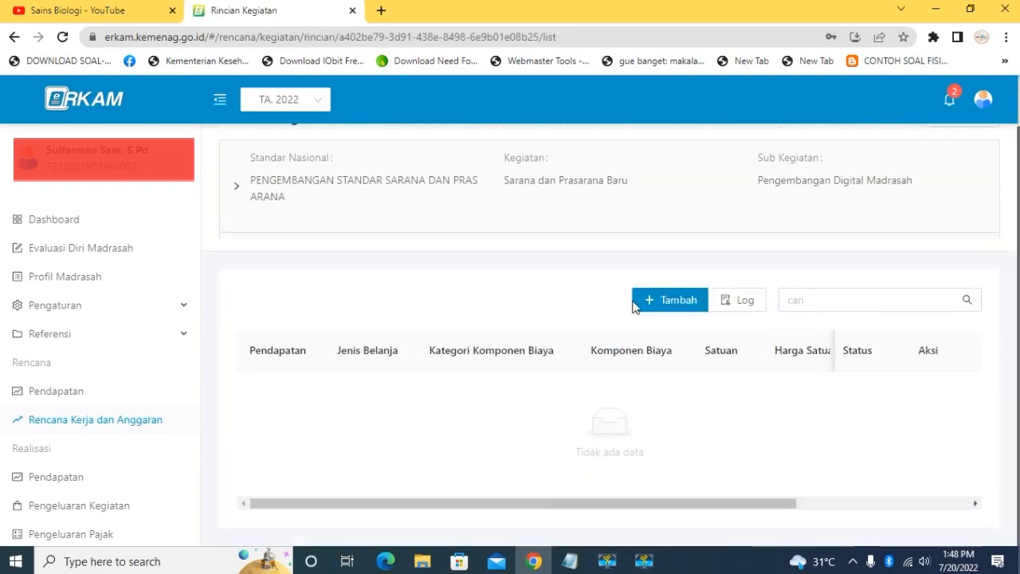
pyautogui.click(673, 303)
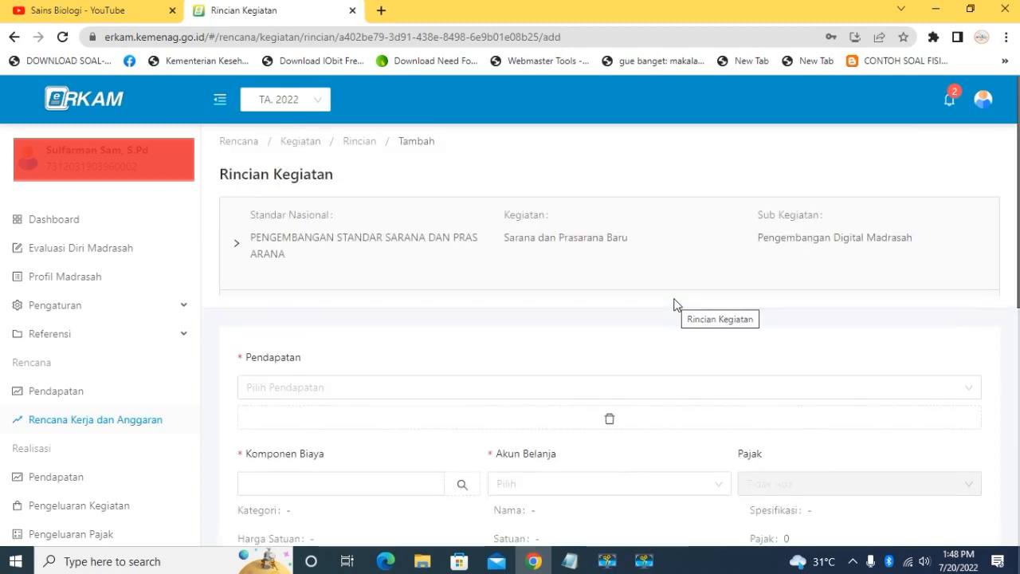
pyautogui.scroll(-1, 672, 305)
pyautogui.click(620, 316)
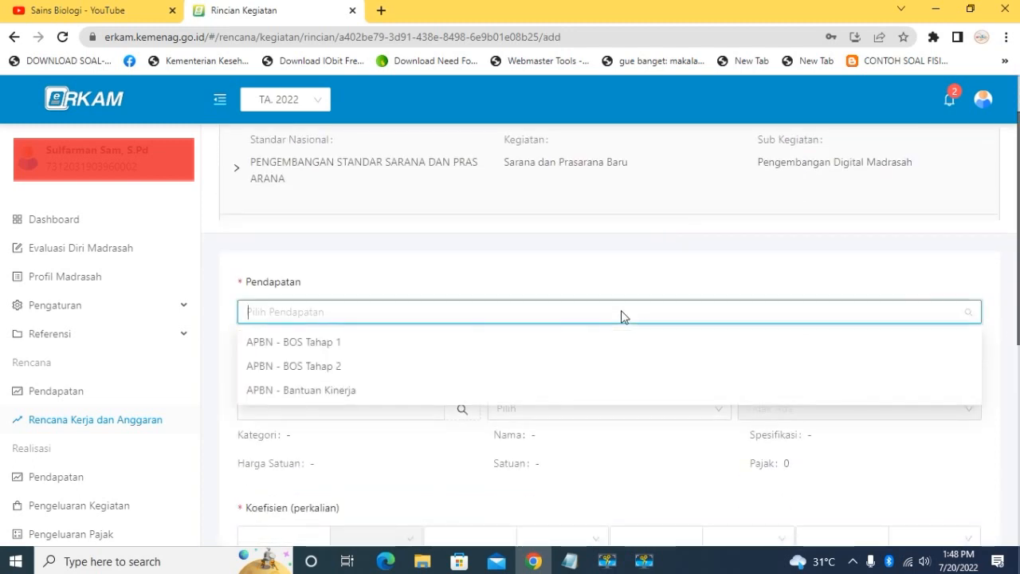
pyautogui.click(665, 259)
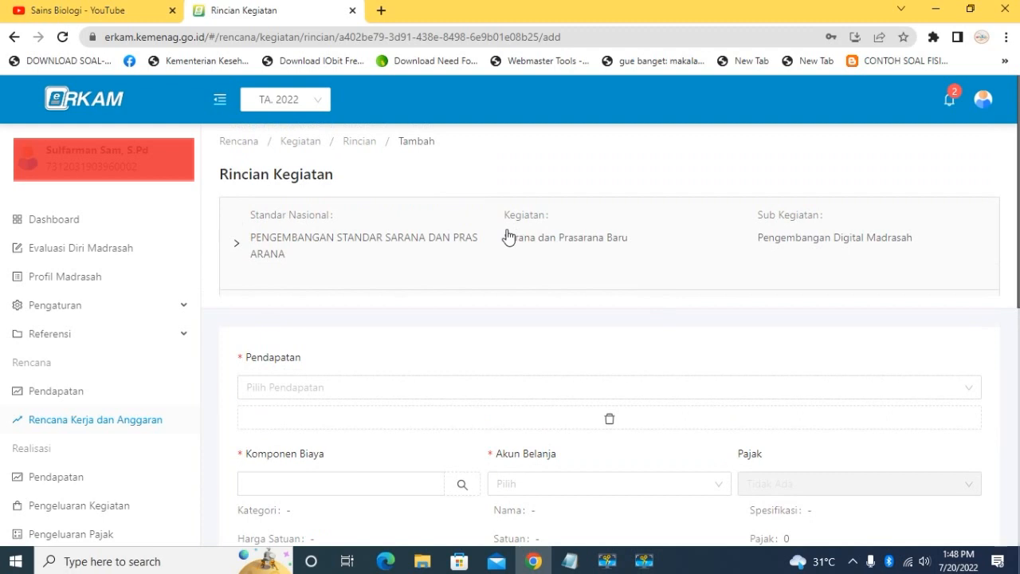
pyautogui.click(412, 384)
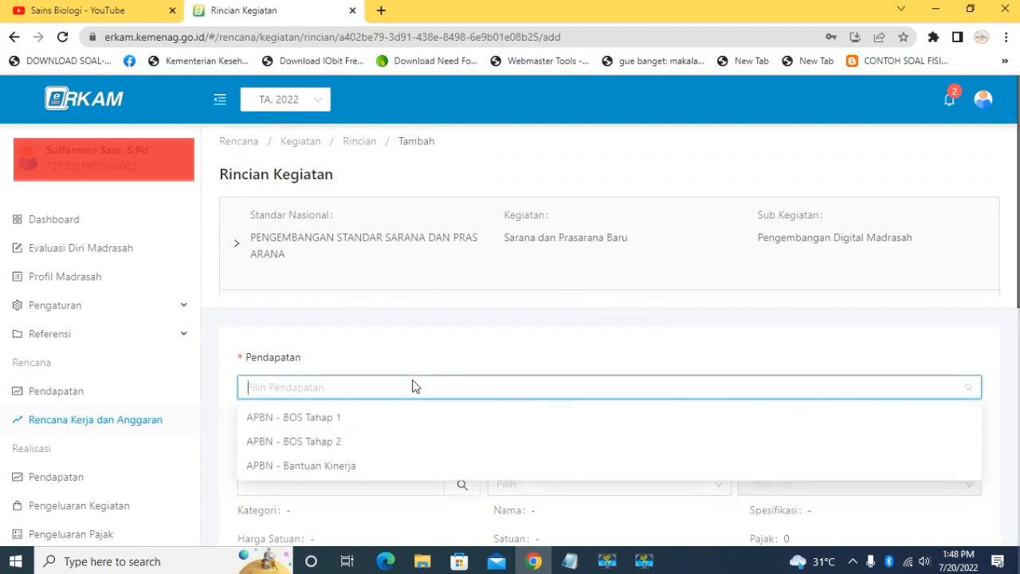
pyautogui.click(348, 465)
pyautogui.scroll(-2, 510, 356)
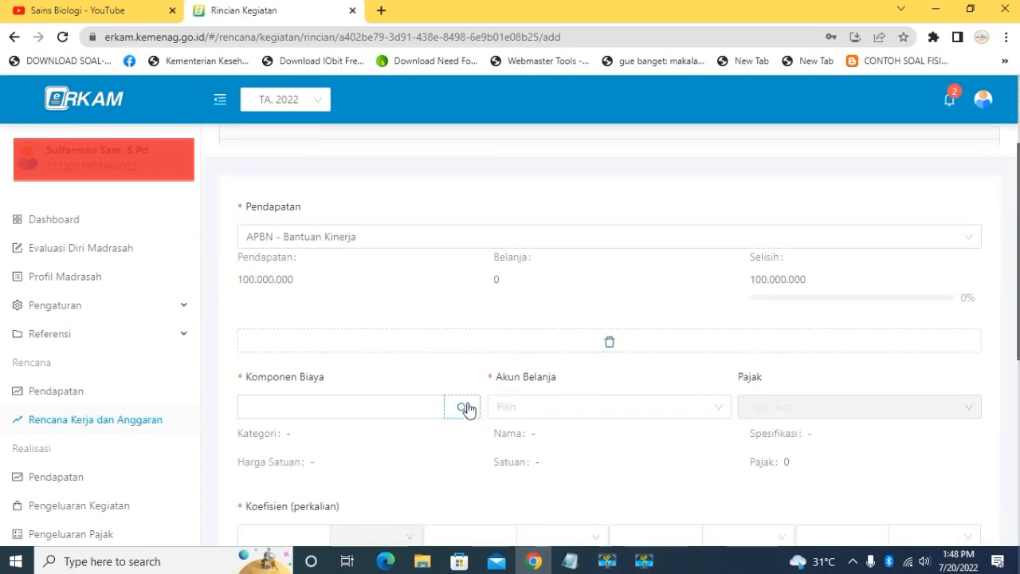
pyautogui.click(463, 407)
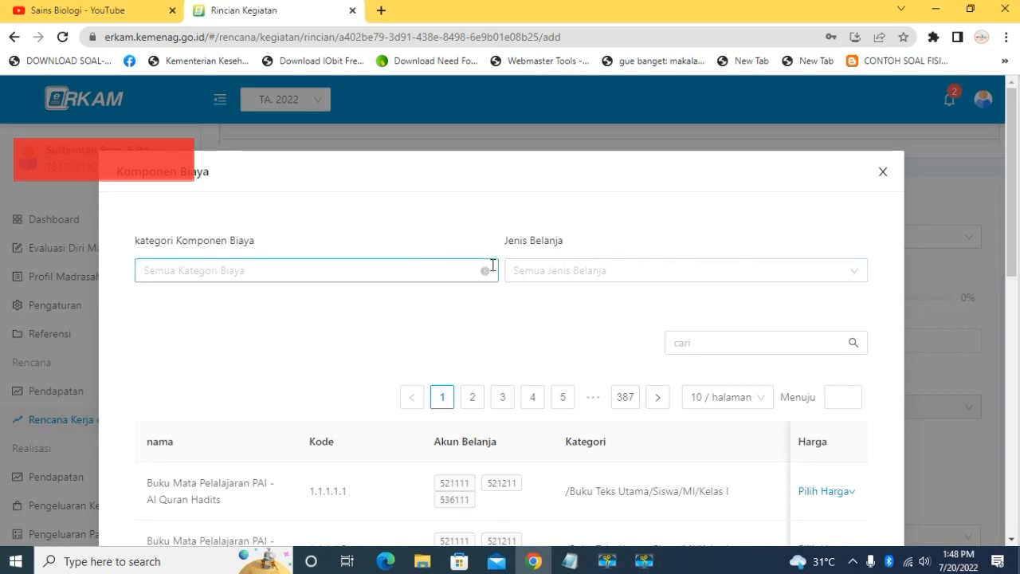
# Try the expenditure-type filter, then clear the mistyped 'lapto' and close the empty list.
pyautogui.click(564, 273)
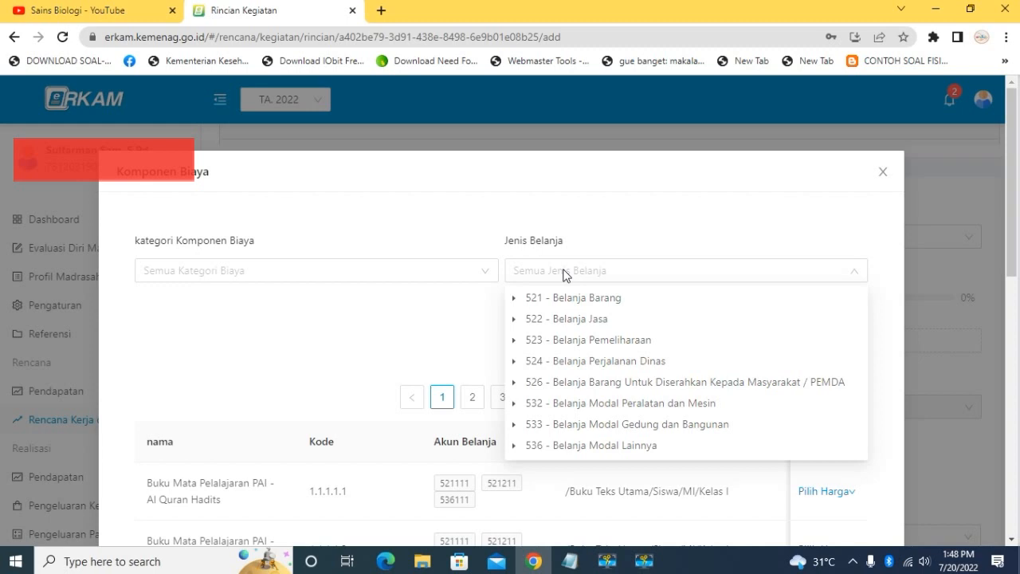
pyautogui.write('lapto')
pyautogui.press('BackSpace')
pyautogui.press('BackSpace')
pyautogui.press('BackSpace')
pyautogui.press('BackSpace')
pyautogui.press('BackSpace')
pyautogui.press('BackSpace')
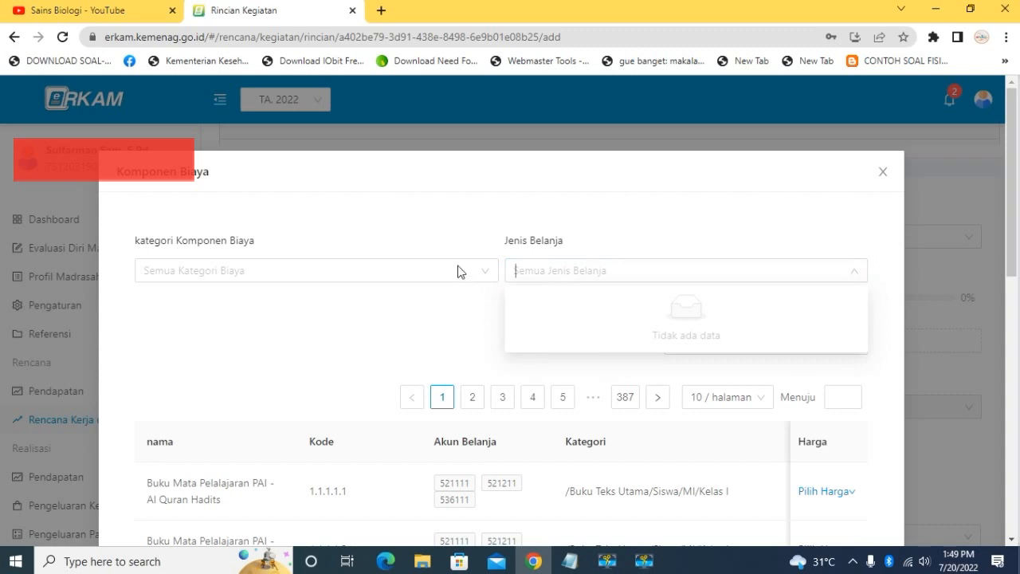
pyautogui.click(458, 271)
pyautogui.click(564, 271)
pyautogui.click(434, 343)
# Search components for 'laptop', go to page 3, and show Laptop Kantor 14S price options.
pyautogui.click(820, 346)
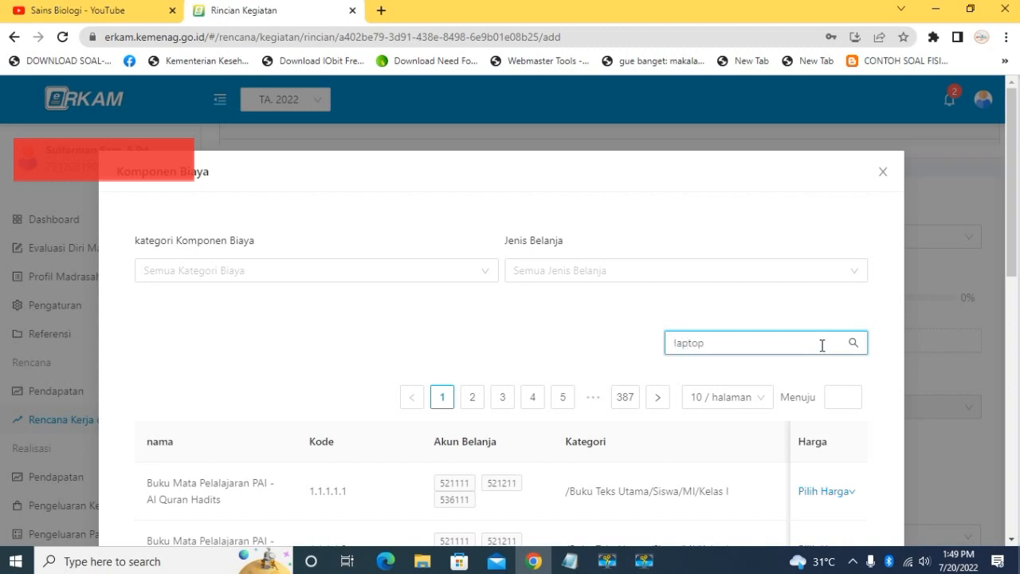
pyautogui.click(410, 335)
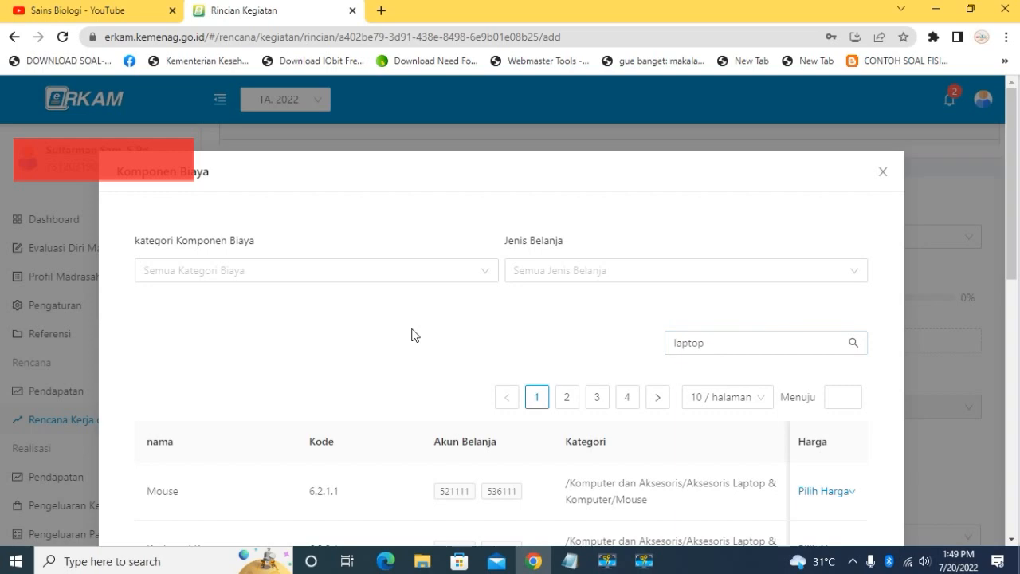
pyautogui.scroll(-3, 410, 334)
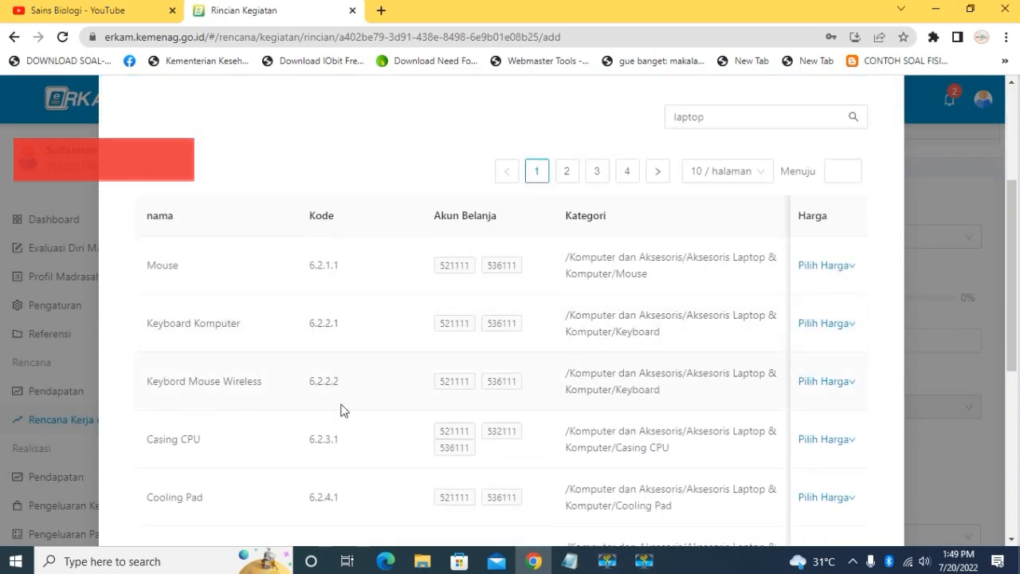
pyautogui.scroll(-4, 255, 446)
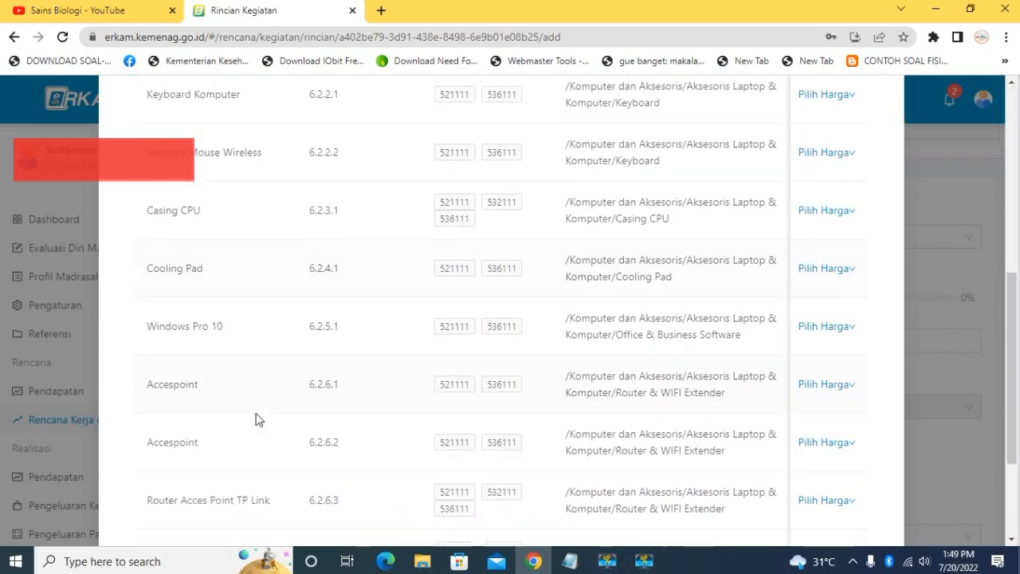
pyautogui.click(566, 478)
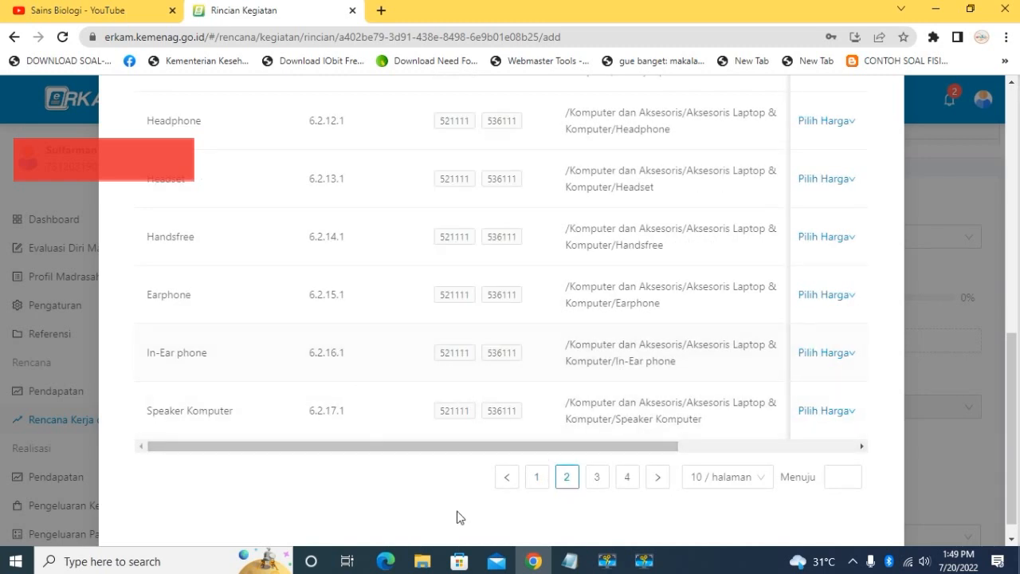
pyautogui.click(597, 477)
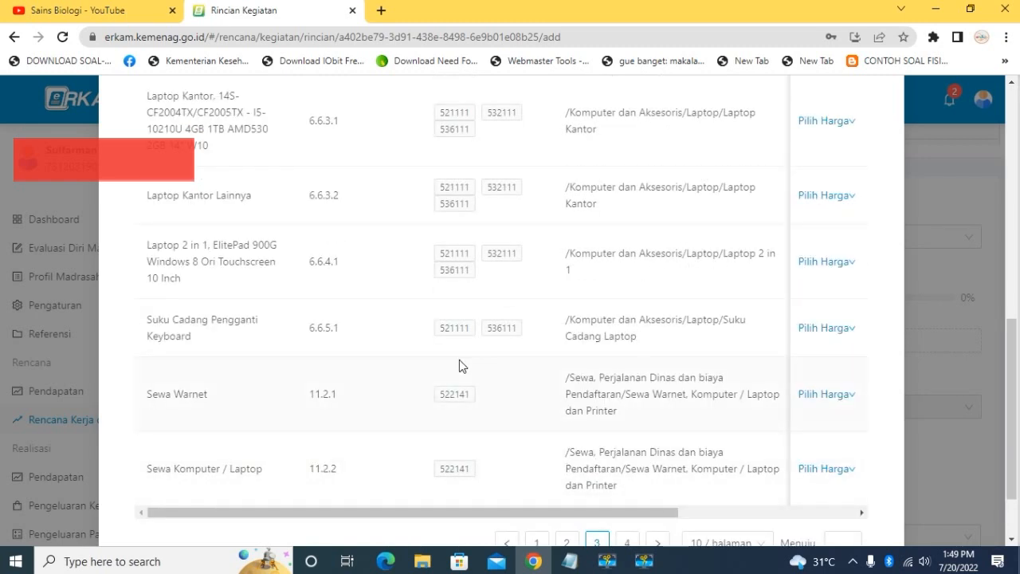
pyautogui.scroll(1, 459, 366)
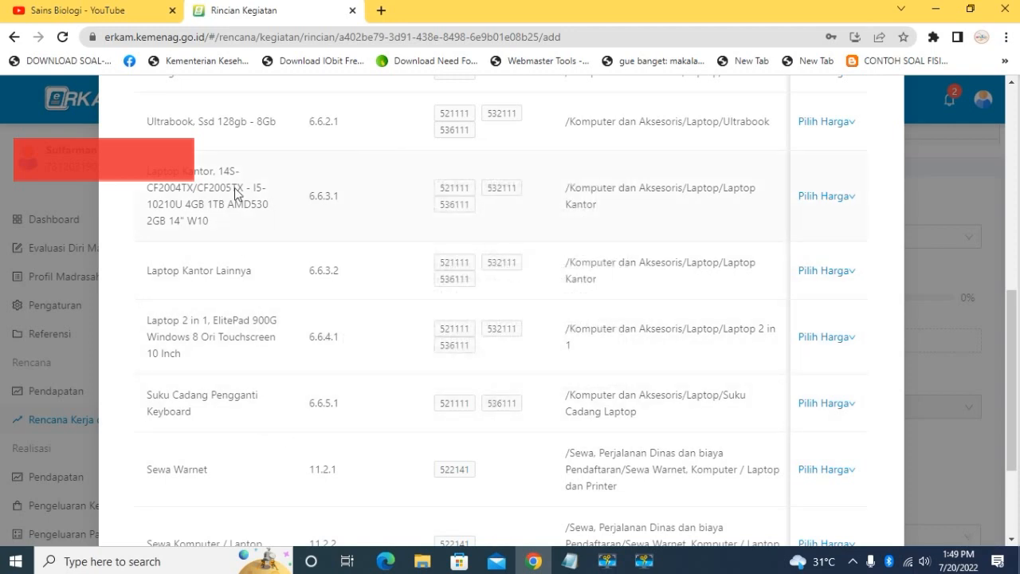
pyautogui.scroll(1, 279, 210)
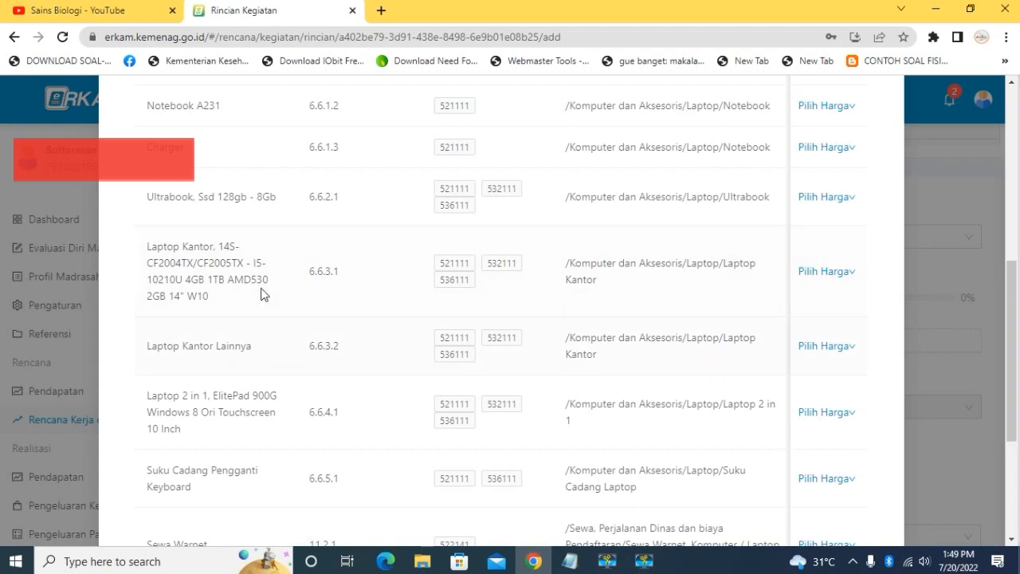
pyautogui.scroll(1, 263, 291)
pyautogui.click(810, 355)
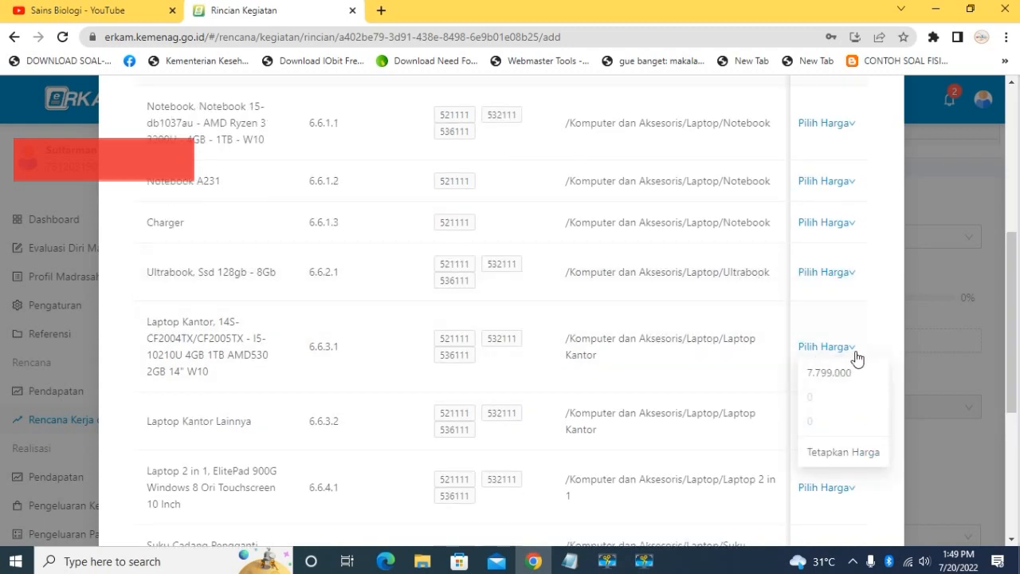
# Set a custom unit price of 10.000.000 for the Laptop Kantor item.
pyautogui.click(829, 453)
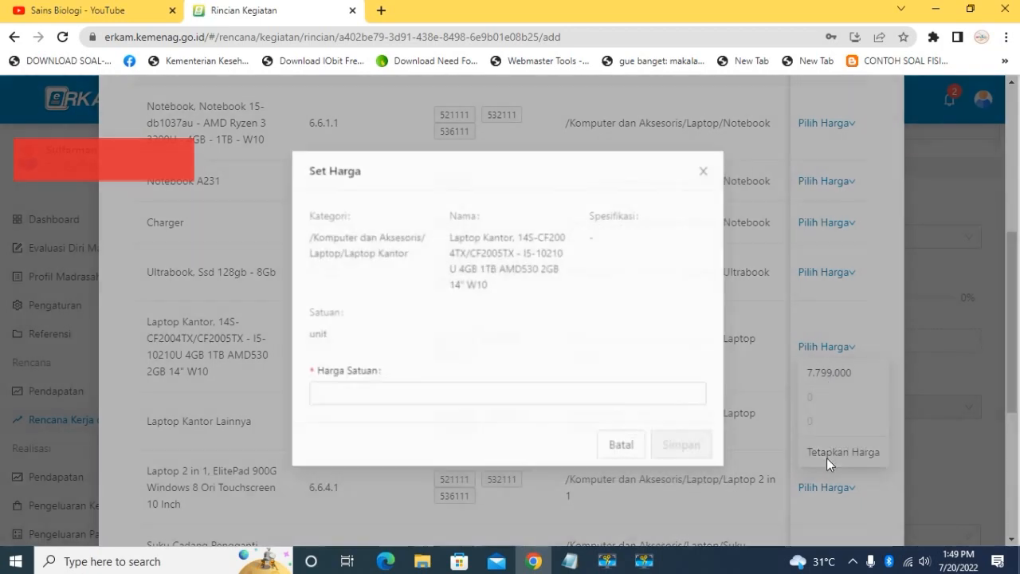
pyautogui.click(486, 405)
pyautogui.write('1')
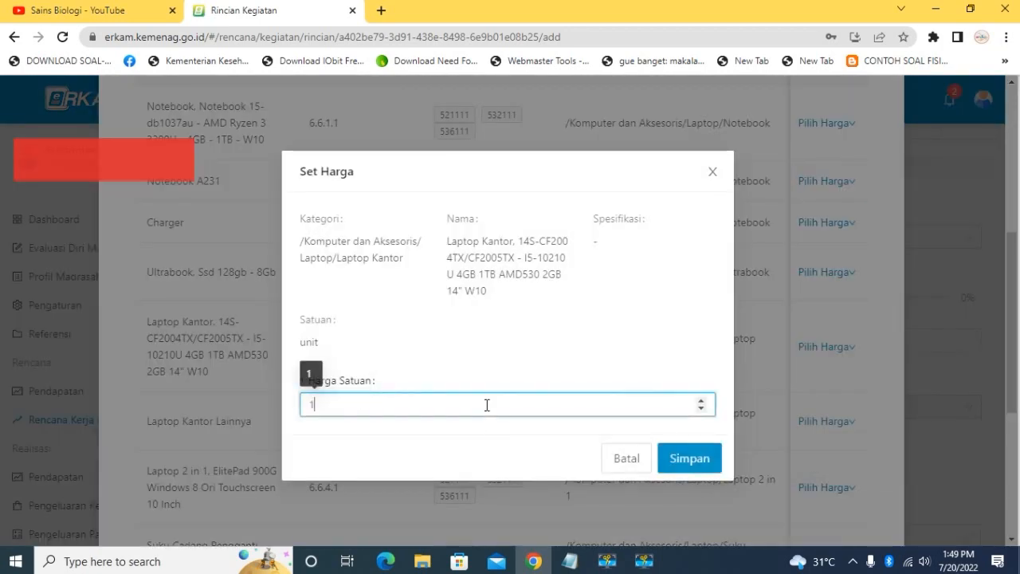
pyautogui.write('0000000')
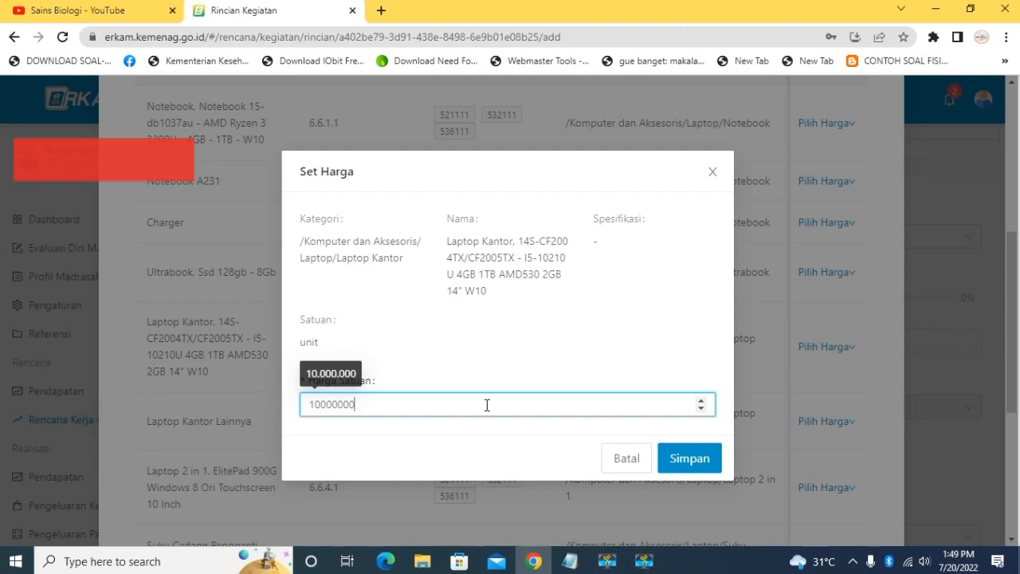
pyautogui.click(693, 456)
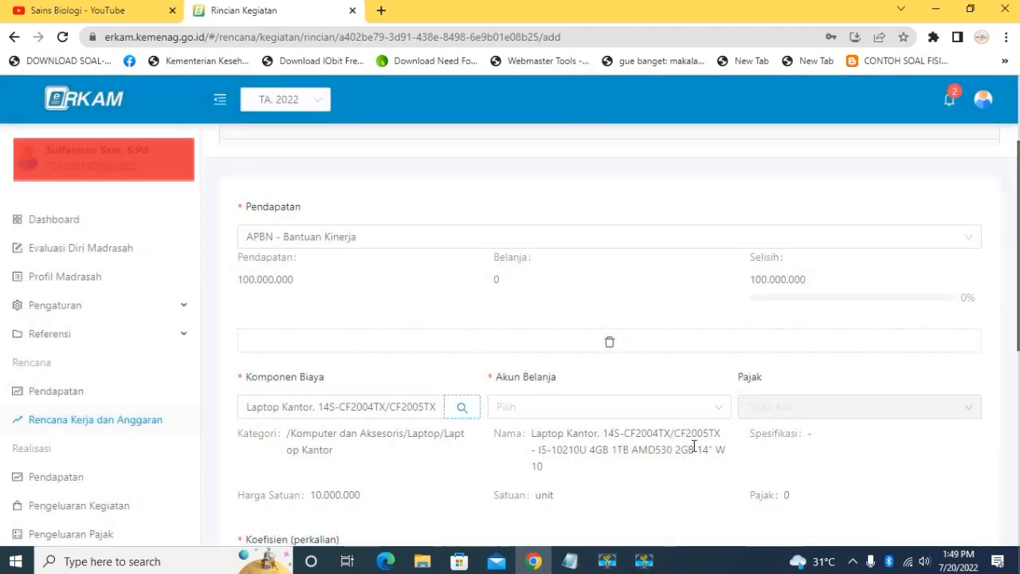
# Assign account 532111, budget 1 unit in Agustus, and save the laptop cost item.
pyautogui.click(675, 411)
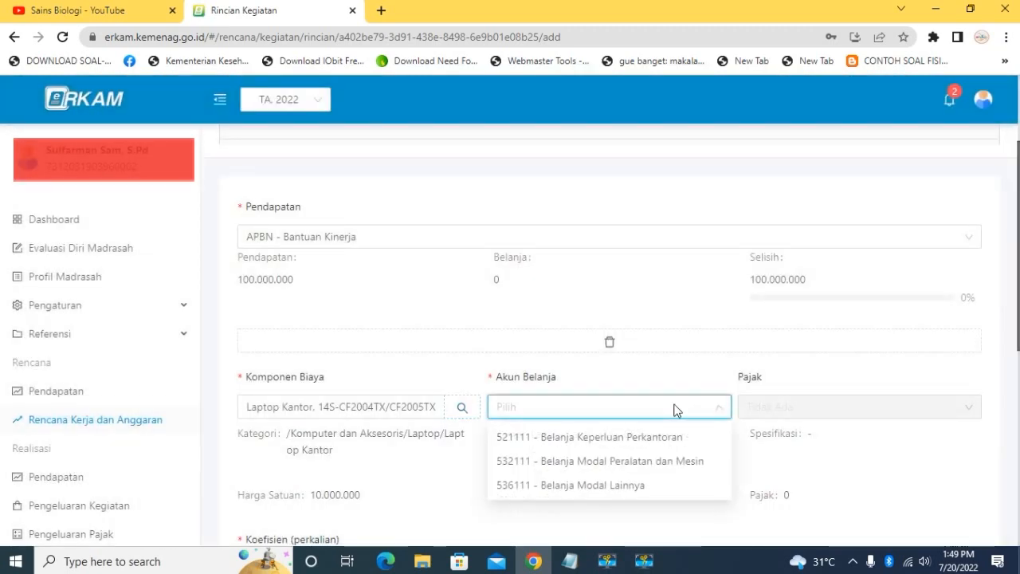
pyautogui.click(586, 463)
pyautogui.scroll(-2, 665, 412)
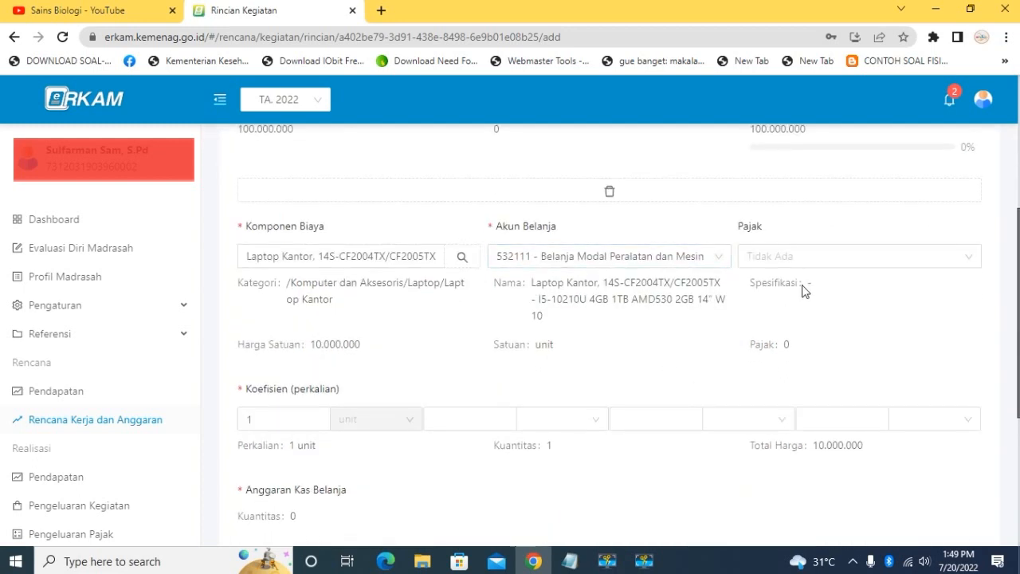
pyautogui.scroll(-1, 306, 388)
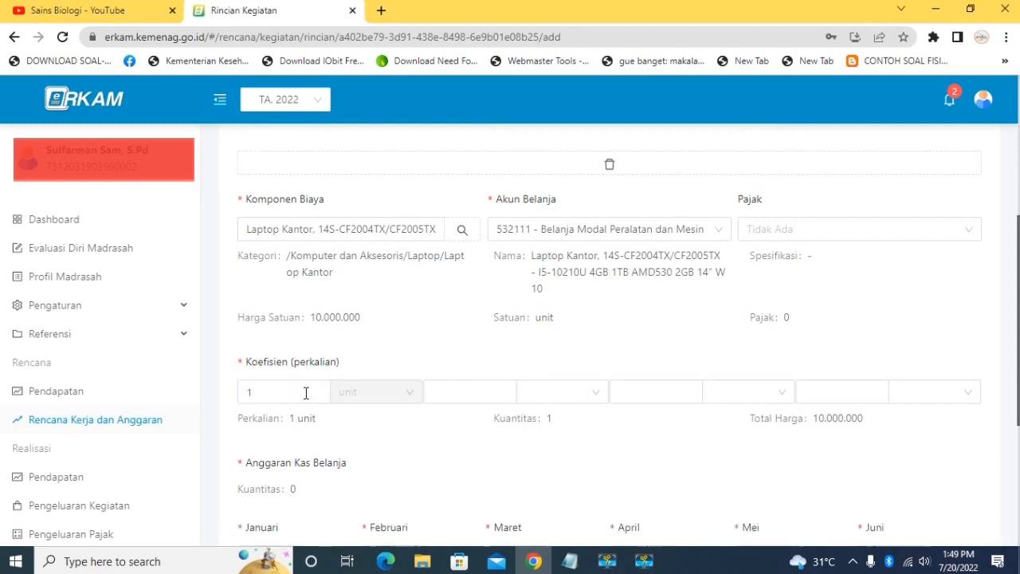
pyautogui.click(293, 353)
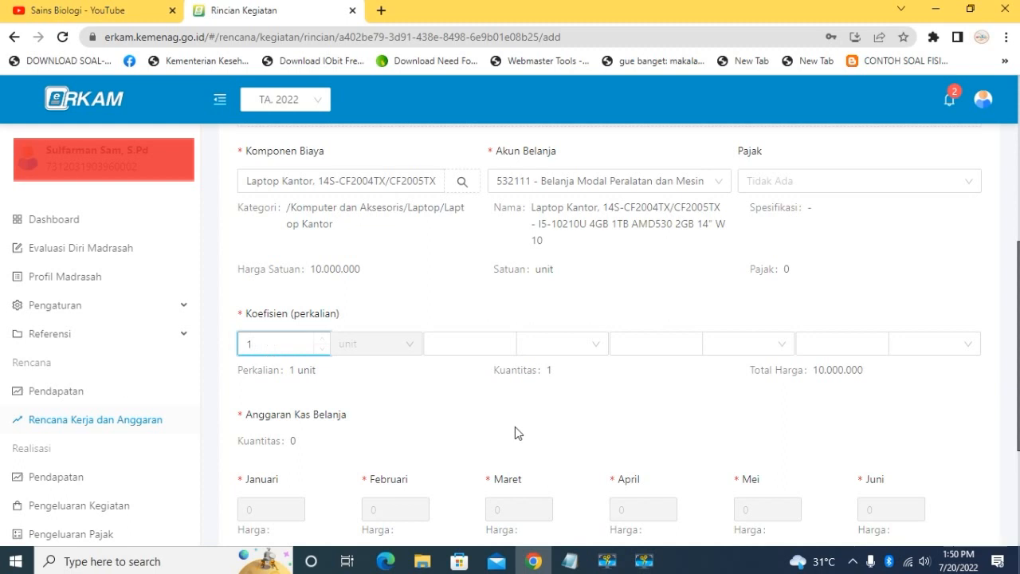
pyautogui.scroll(-3, 522, 422)
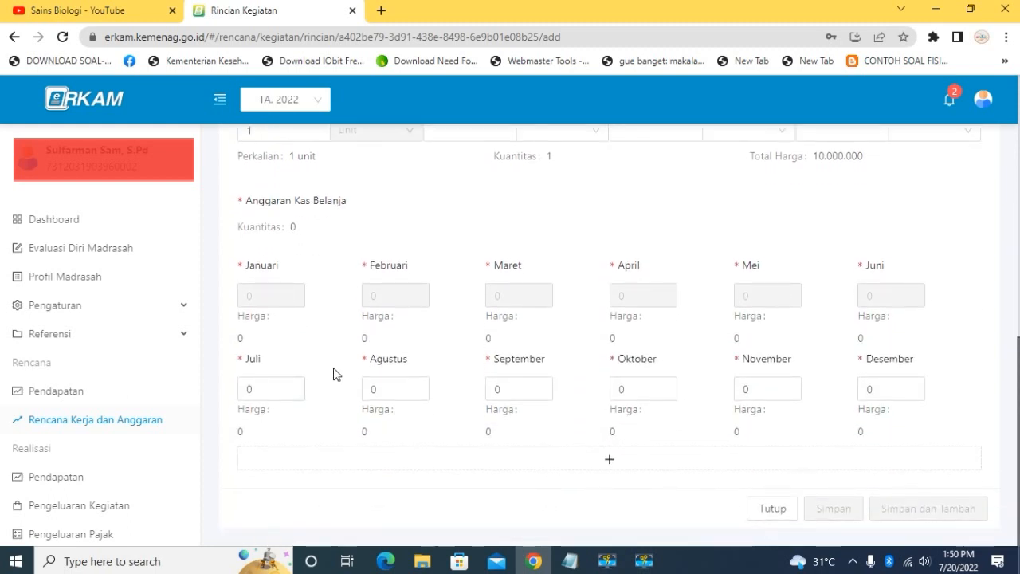
pyautogui.click(392, 388)
pyautogui.write('1')
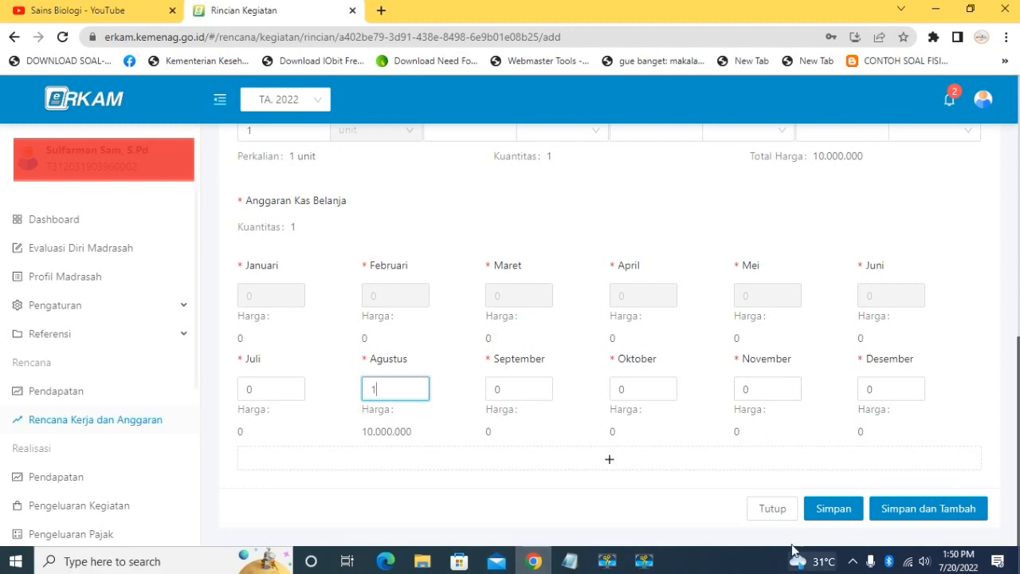
pyautogui.click(852, 514)
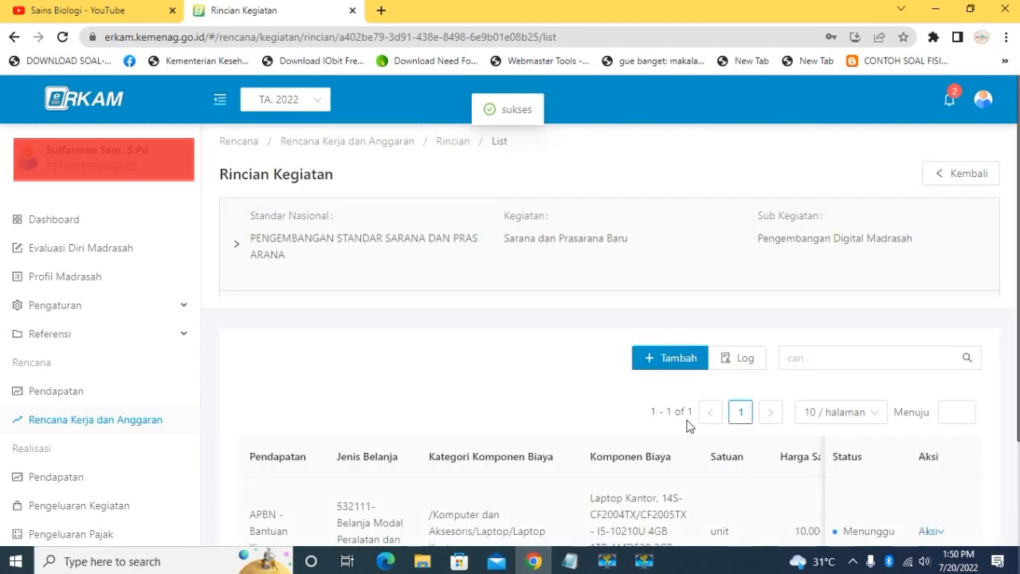
# Check the laptop line totals 10.000.000 with status Menunggu, then log out.
pyautogui.scroll(-2, 687, 424)
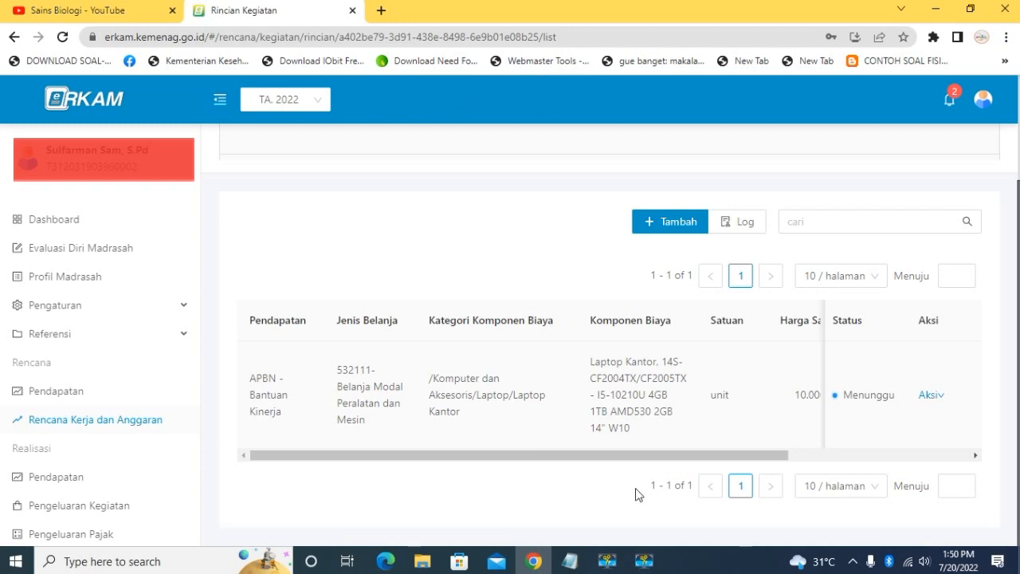
pyautogui.moveTo(649, 459); pyautogui.dragTo(857, 462)
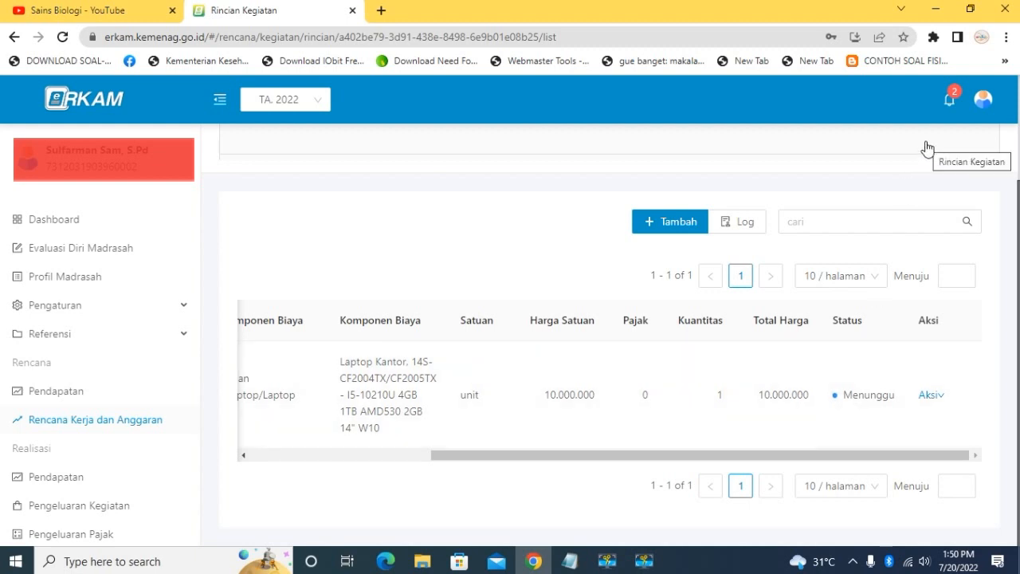
pyautogui.click(979, 99)
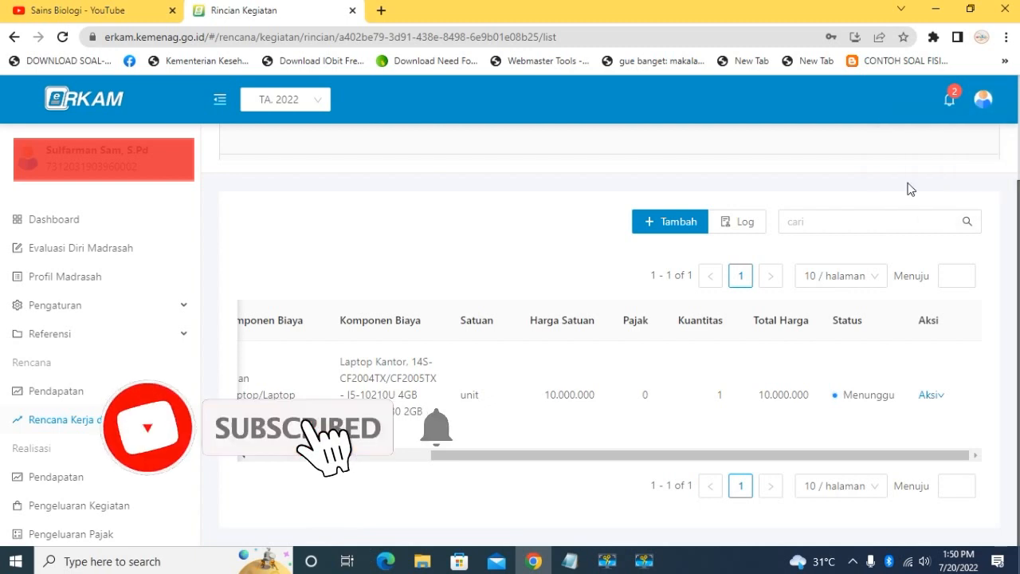
pyautogui.moveTo(986, 108)
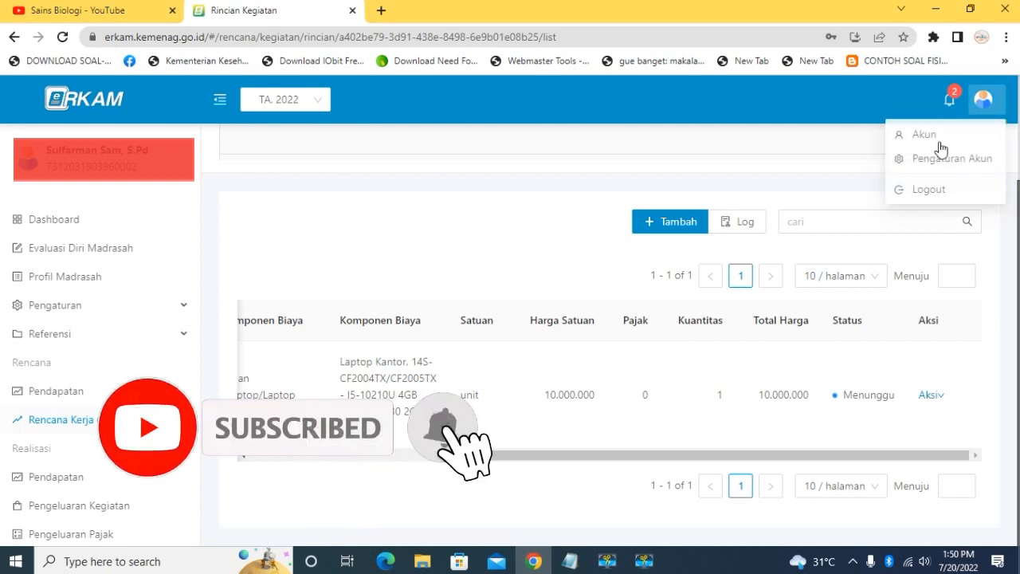
pyautogui.click(927, 196)
# Sign in with the second saved account, the approver.
pyautogui.click(494, 258)
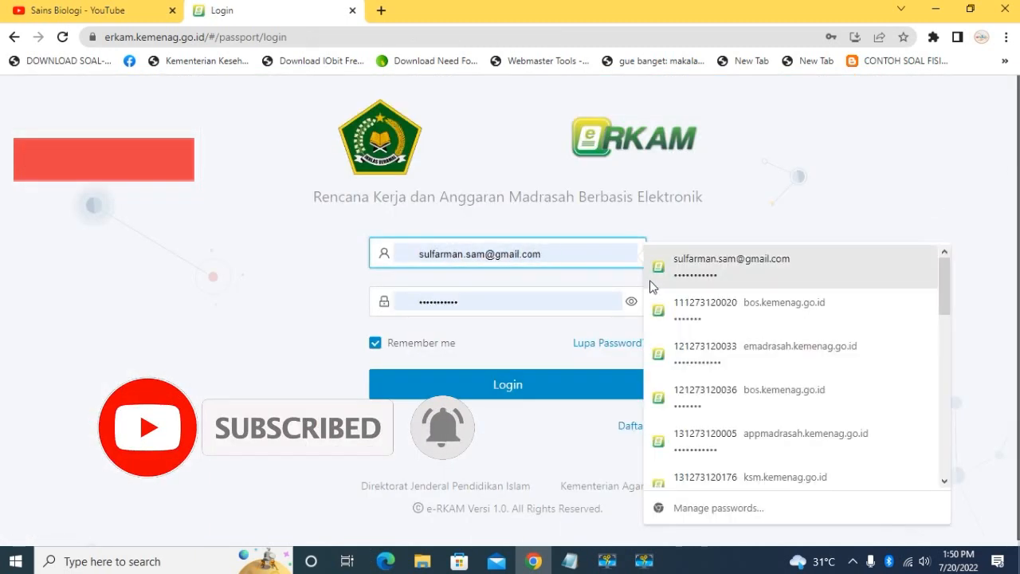
pyautogui.scroll(-3, 763, 394)
pyautogui.scroll(3, 781, 361)
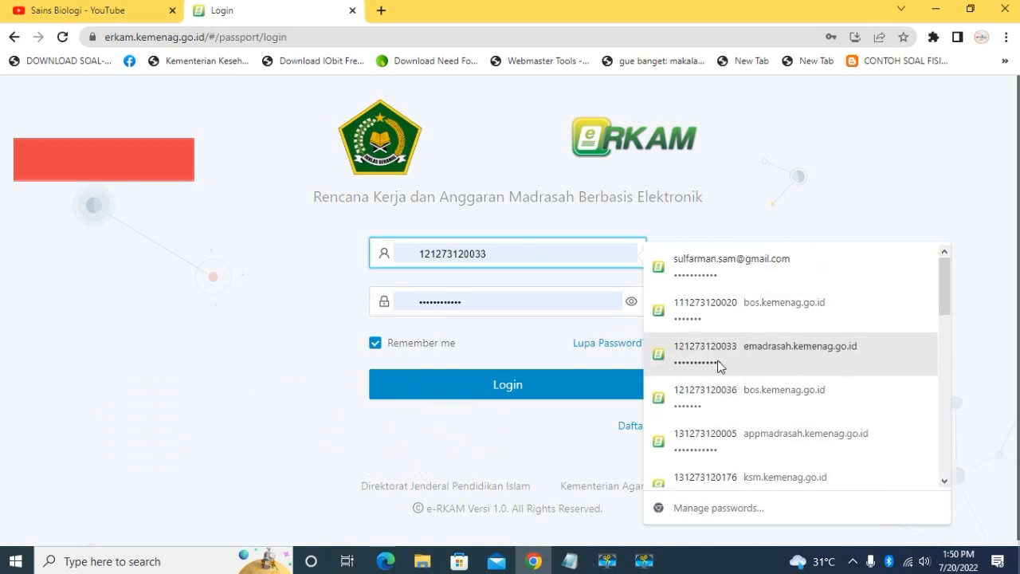
pyautogui.click(188, 290)
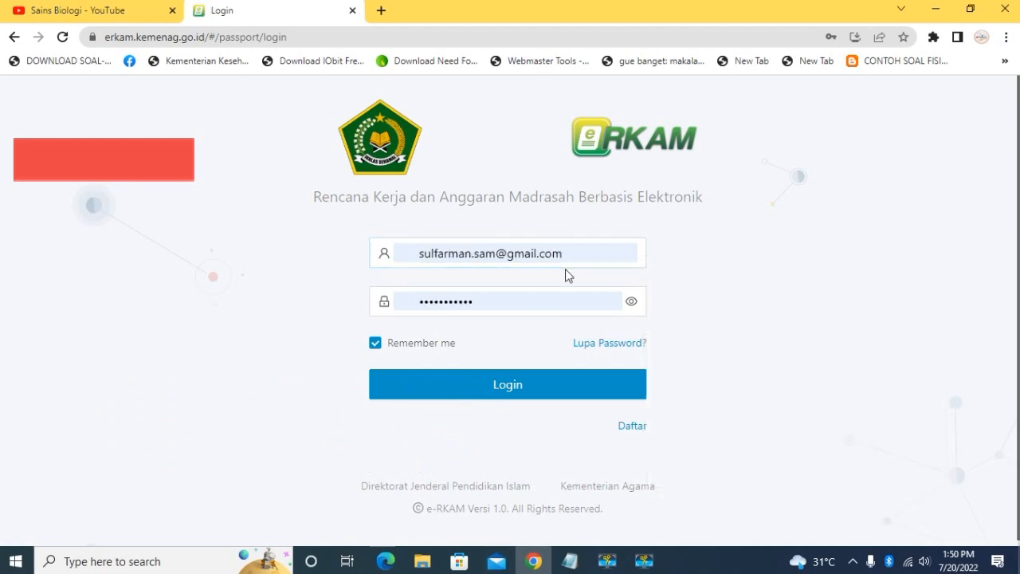
pyautogui.moveTo(572, 256); pyautogui.dragTo(31, 260)
pyautogui.write('ma')
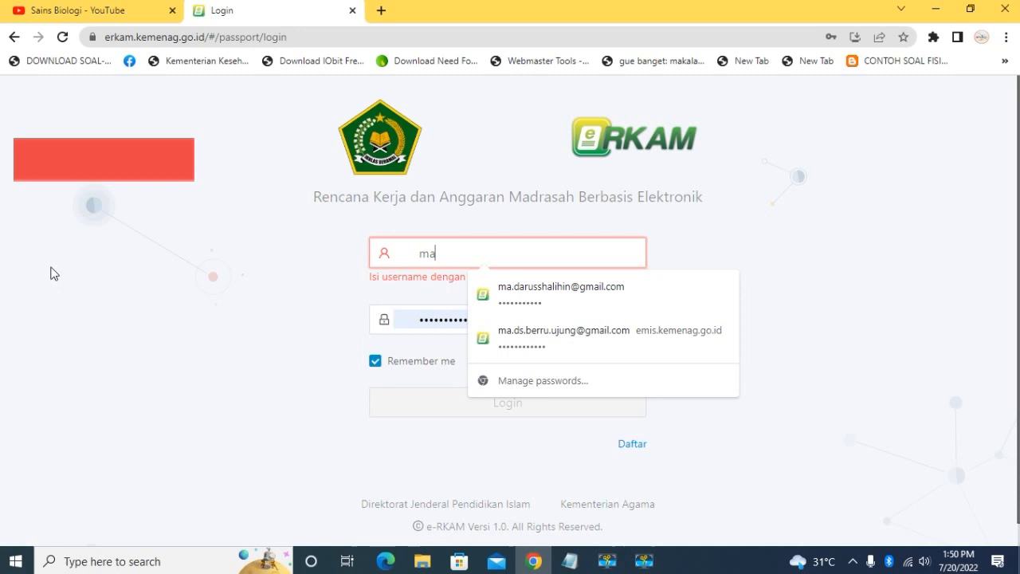
pyautogui.press('Down')
pyautogui.press('Return')
pyautogui.click(450, 389)
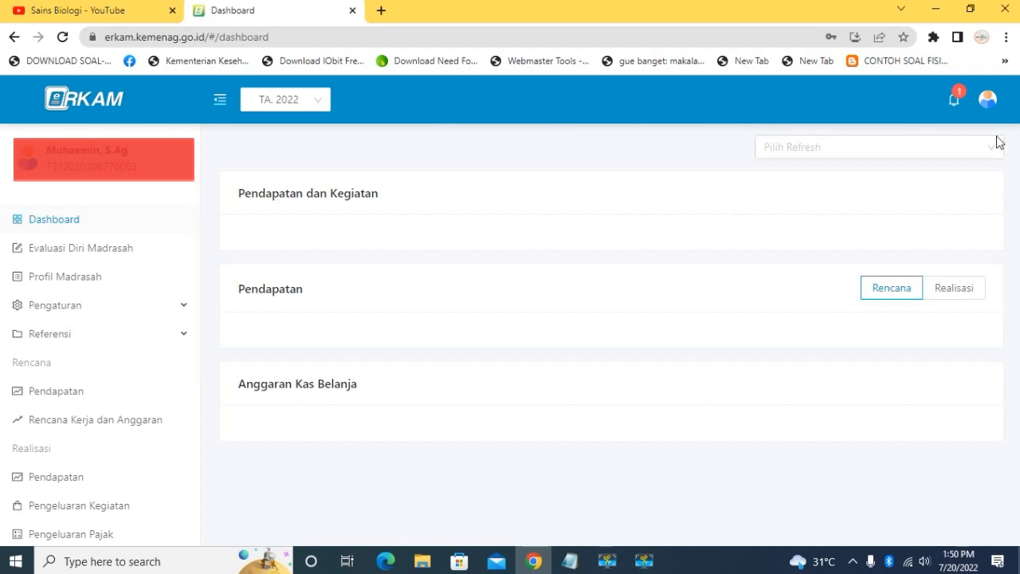
# From the pending notification, open page 3 and Rincian for Pengembangan Digital Madrasah.
pyautogui.click(951, 99)
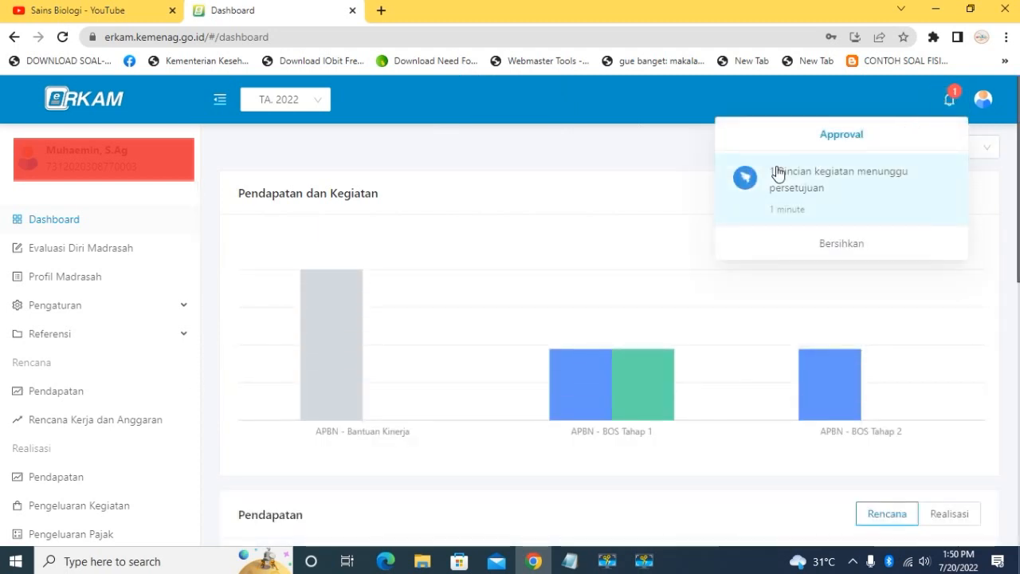
pyautogui.click(777, 173)
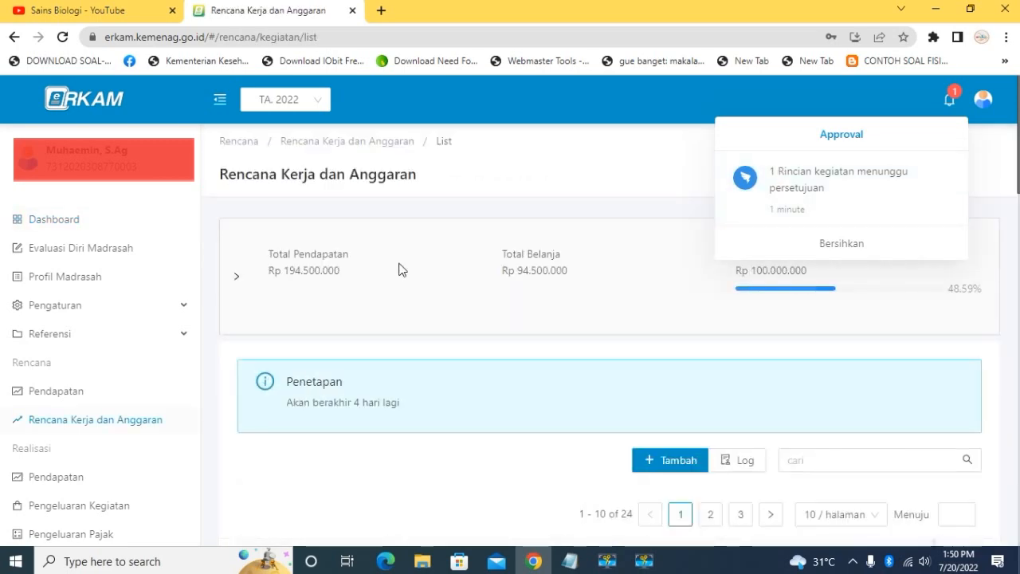
pyautogui.scroll(-5, 398, 284)
pyautogui.scroll(-5, 399, 285)
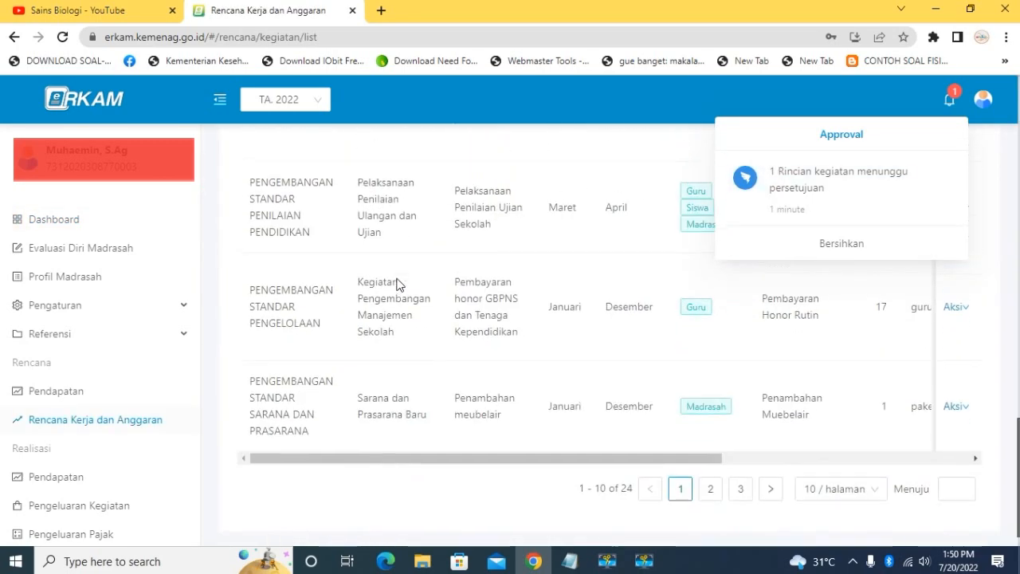
pyautogui.click(742, 486)
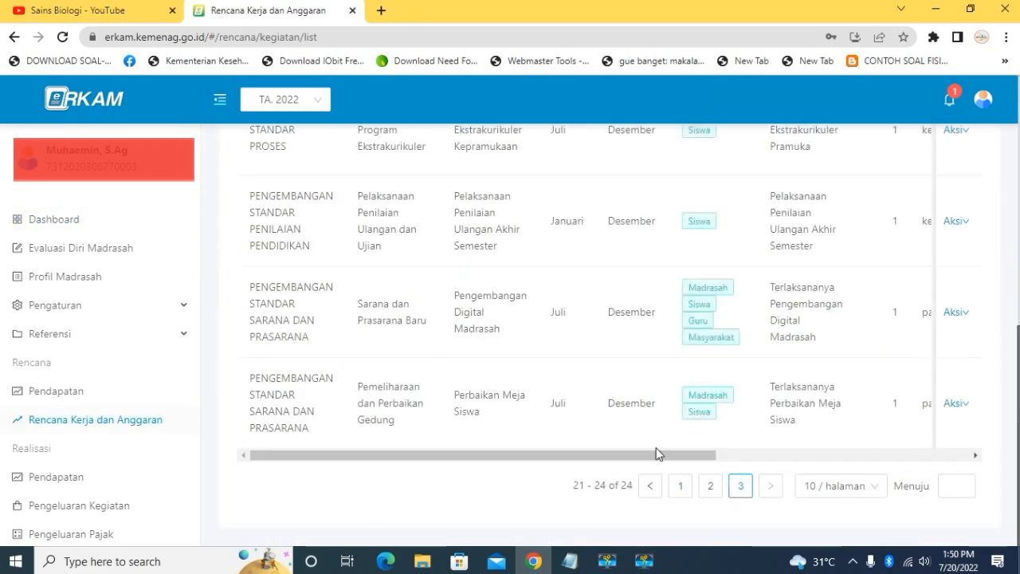
pyautogui.moveTo(644, 457); pyautogui.dragTo(958, 454)
pyautogui.click(952, 404)
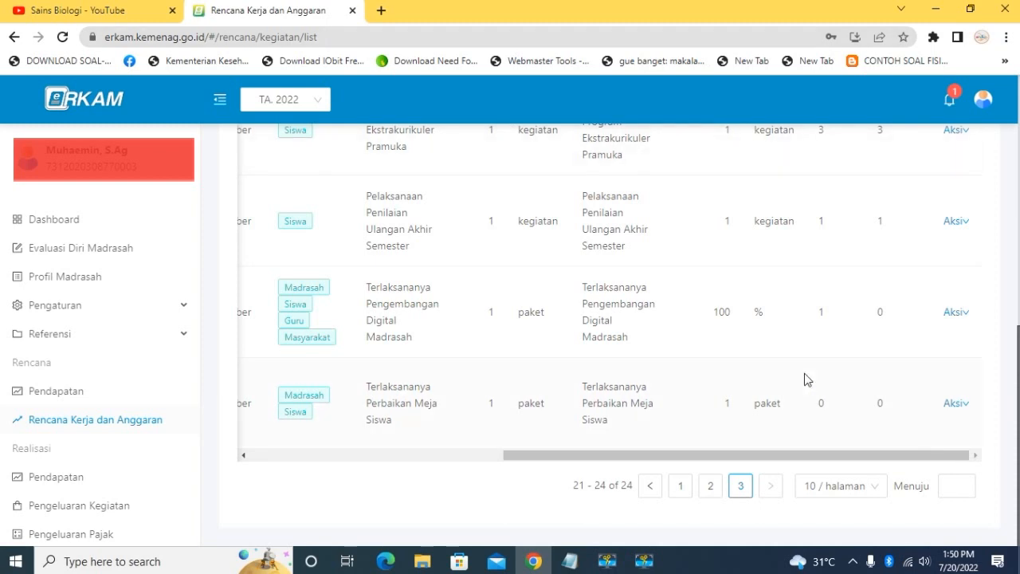
pyautogui.scroll(3, 844, 307)
pyautogui.scroll(-2, 853, 311)
pyautogui.scroll(1, 858, 314)
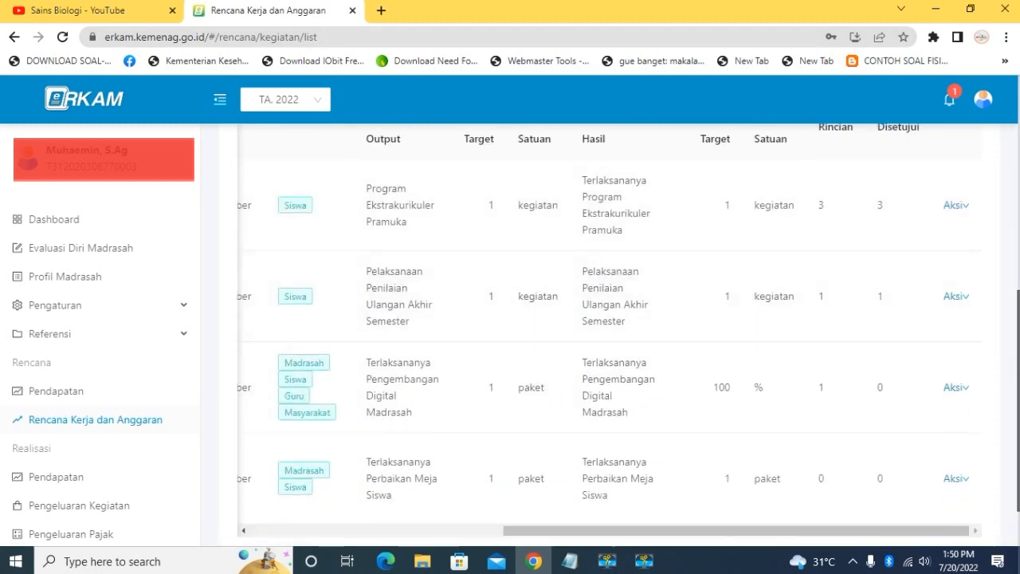
pyautogui.click(954, 388)
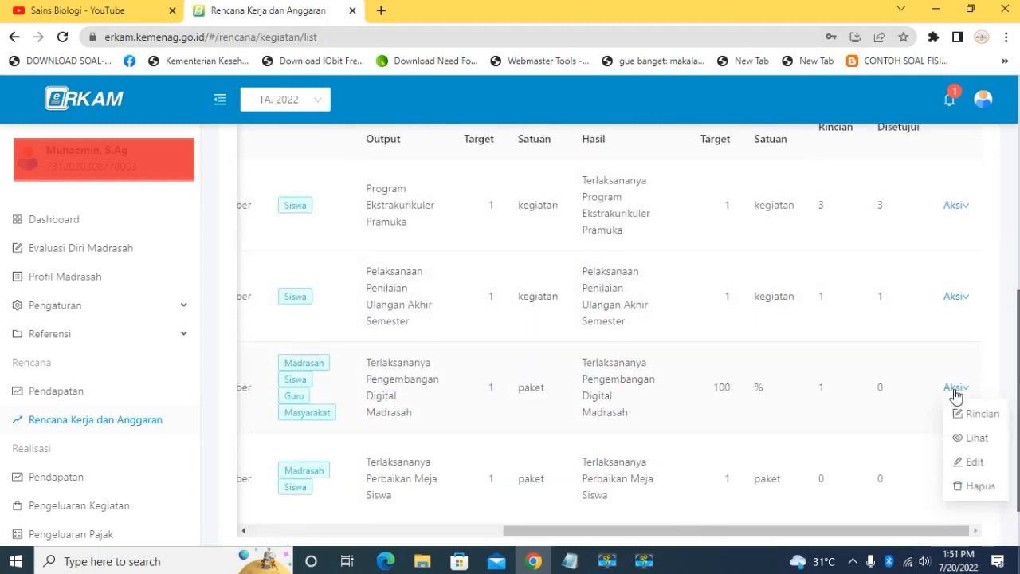
pyautogui.click(968, 423)
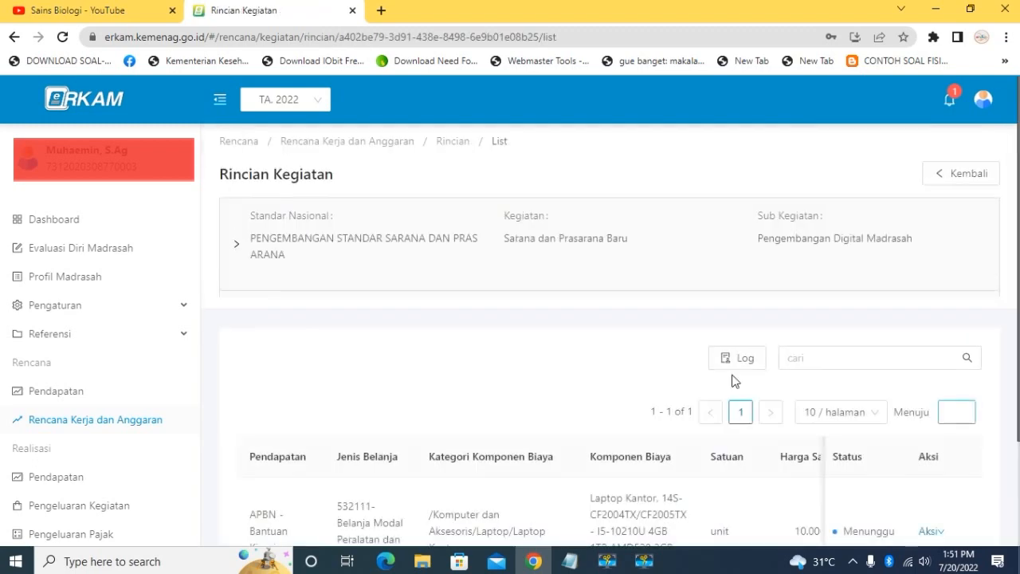
# Mark the Laptop Kantor cost item Disetujui via Persetujuan, then return to the work plan list.
pyautogui.scroll(-2, 834, 394)
pyautogui.click(932, 396)
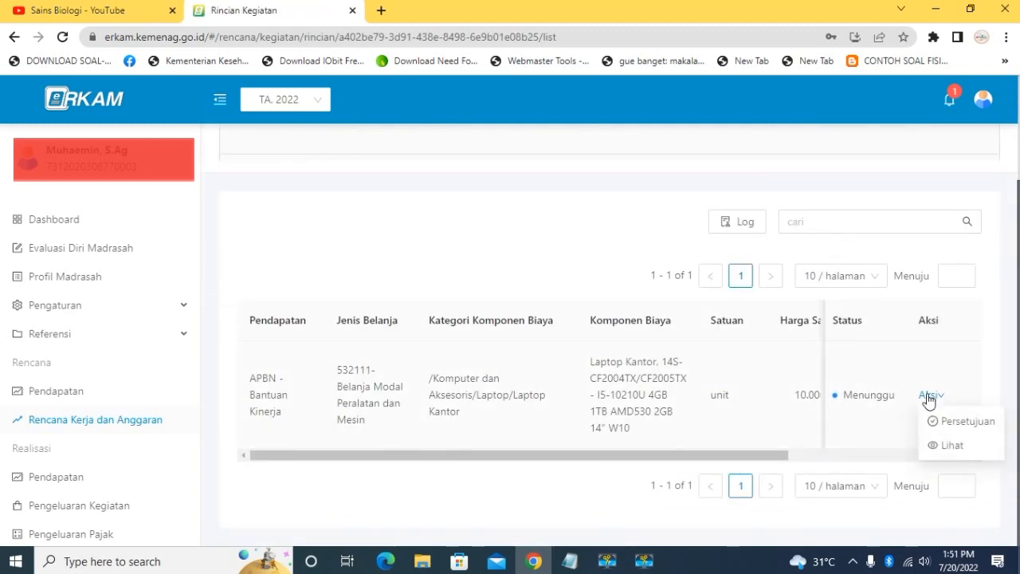
pyautogui.click(961, 429)
pyautogui.scroll(-3, 478, 330)
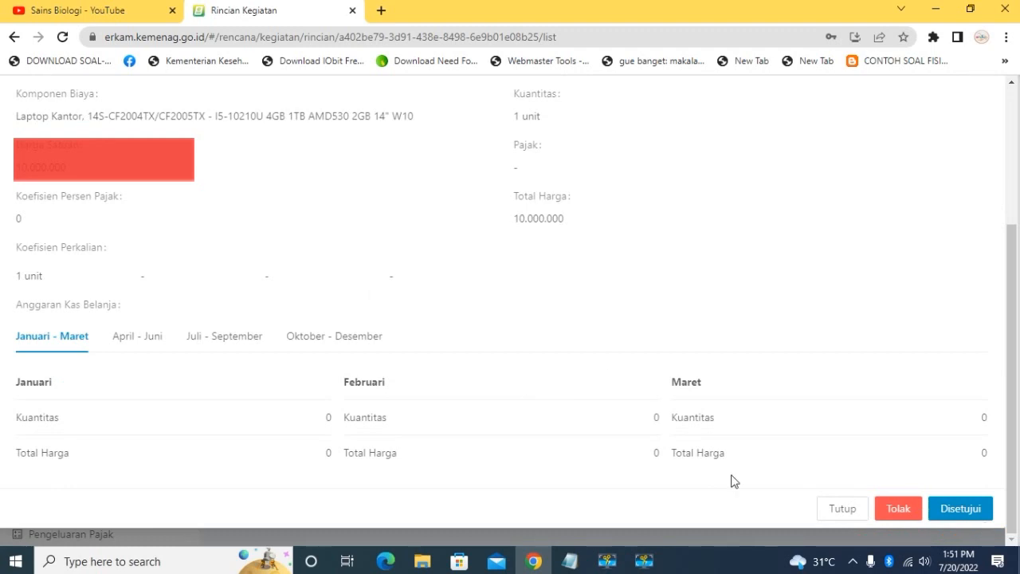
pyautogui.click(958, 516)
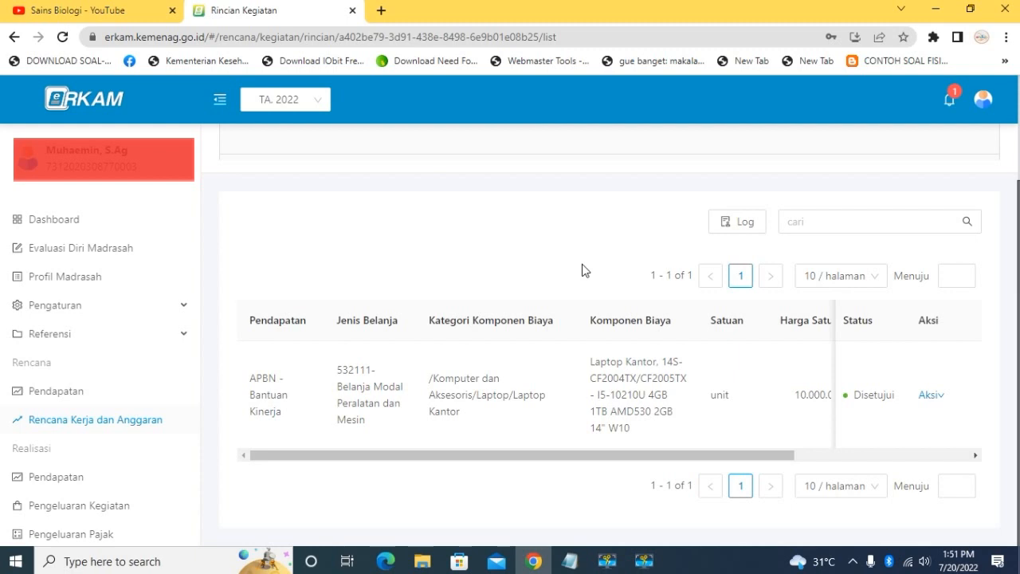
pyautogui.click(19, 37)
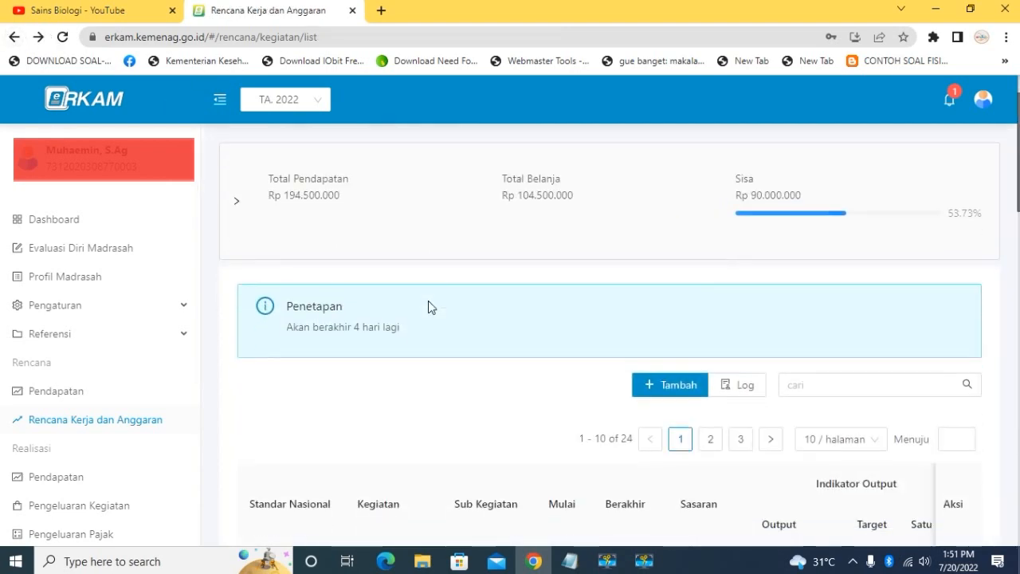
# On page 3, delete Perbaikan Meja Siswa, then open Rincian for Pengembangan Digital Madrasah.
pyautogui.scroll(-4, 428, 302)
pyautogui.scroll(-10, 431, 307)
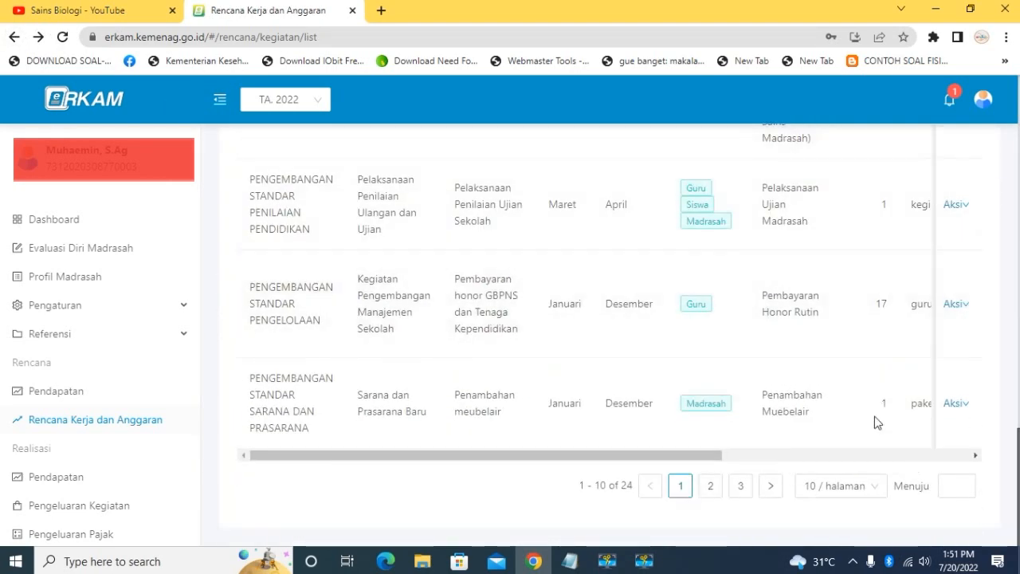
pyautogui.click(740, 489)
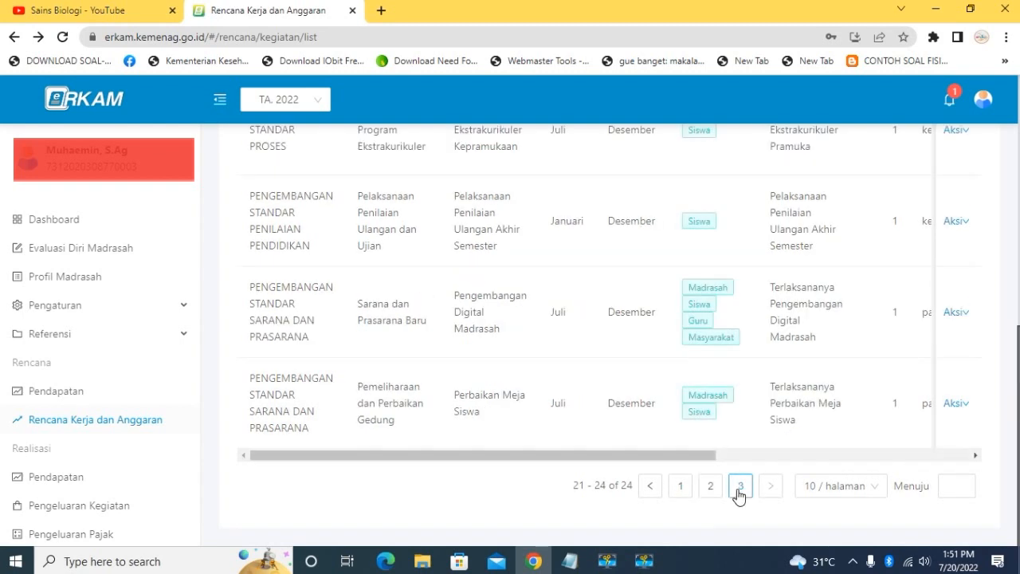
pyautogui.moveTo(539, 455); pyautogui.dragTo(855, 475)
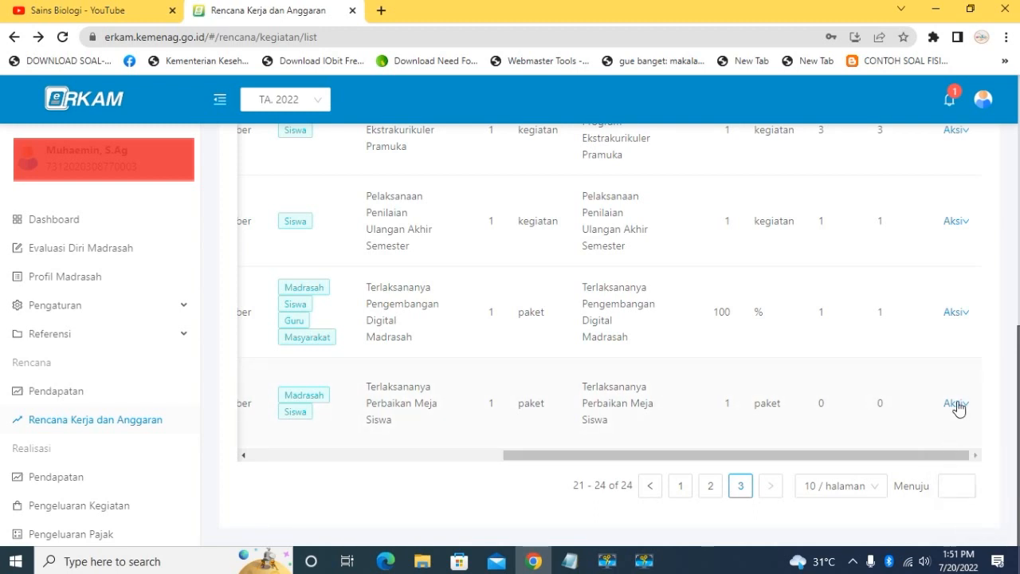
pyautogui.moveTo(956, 403)
pyautogui.click(970, 504)
pyautogui.click(910, 510)
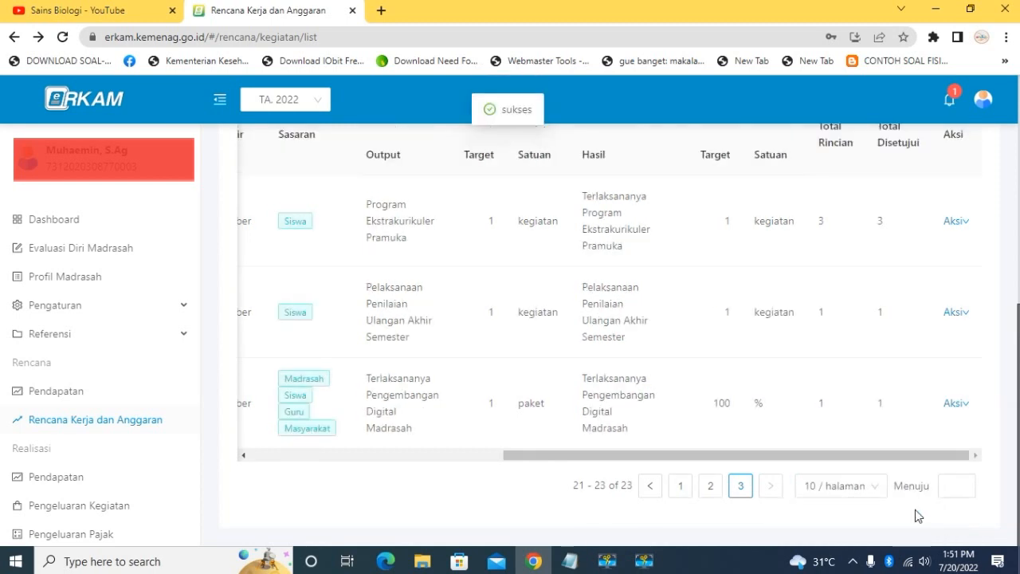
pyautogui.click(956, 403)
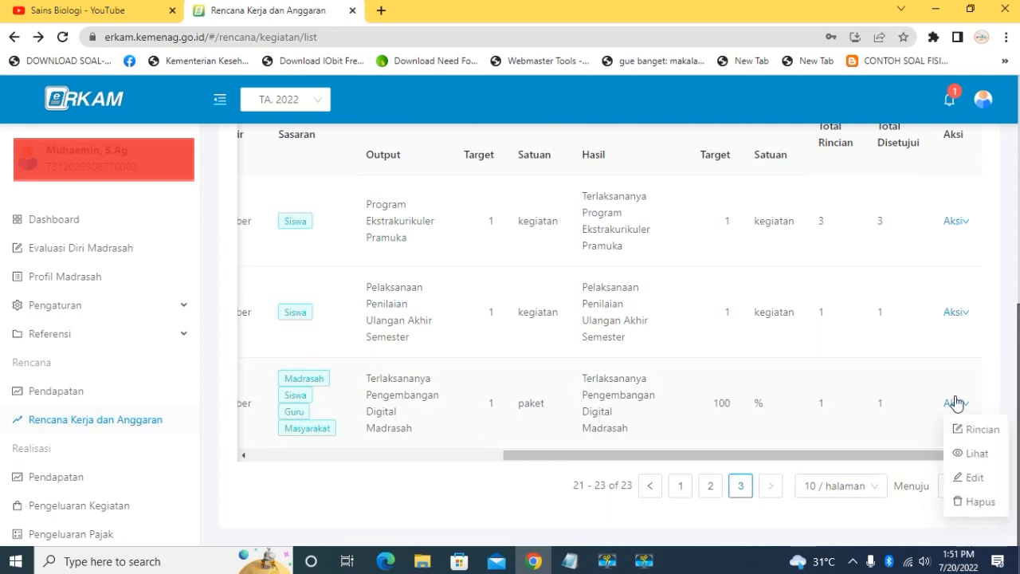
pyautogui.click(982, 431)
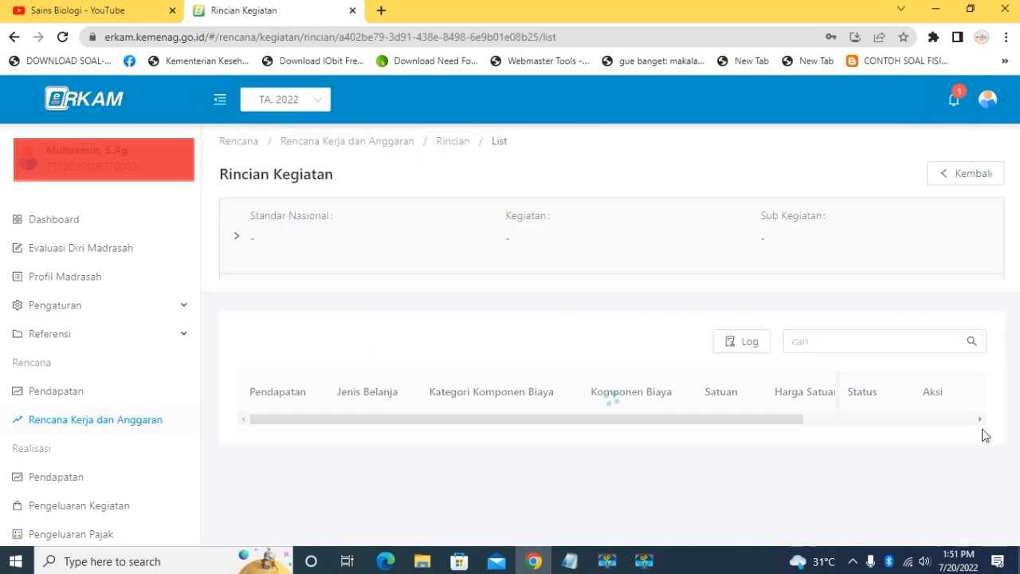
# Confirm the laptop row shows Disetujui, then return to the Rencana Kerja dan Anggaran list.
pyautogui.scroll(-2, 837, 434)
pyautogui.click(931, 396)
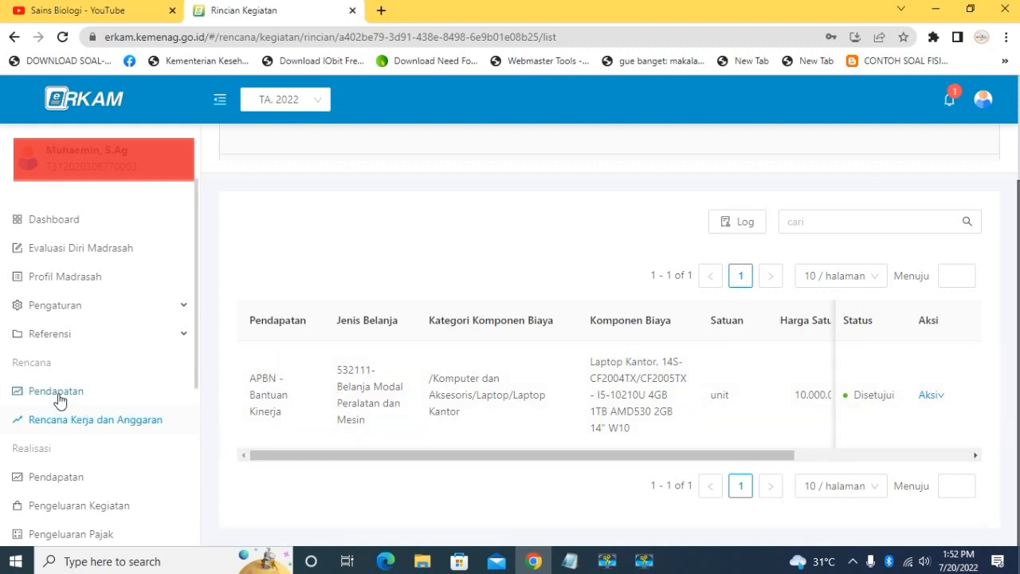
pyautogui.click(78, 421)
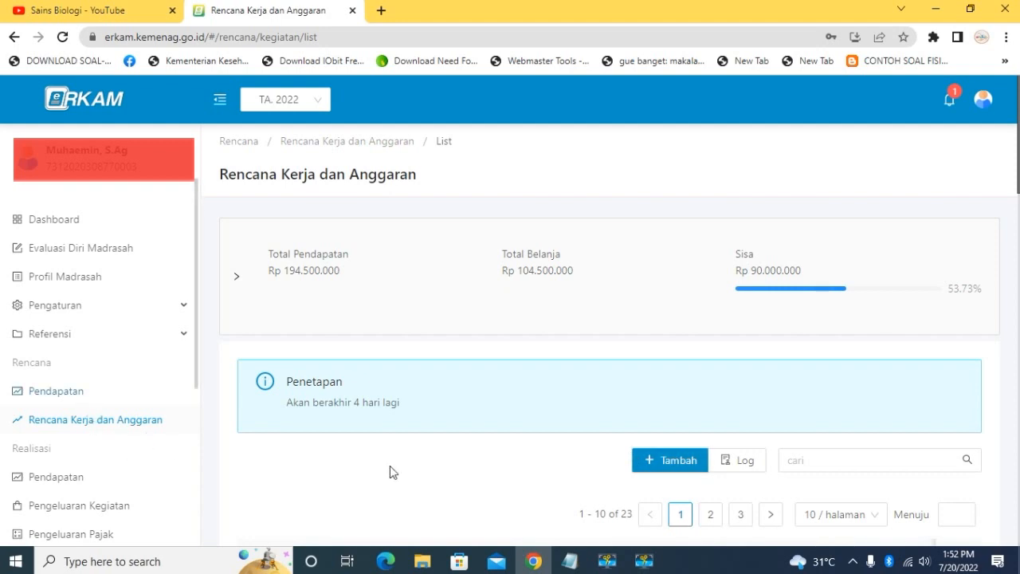
pyautogui.click(686, 458)
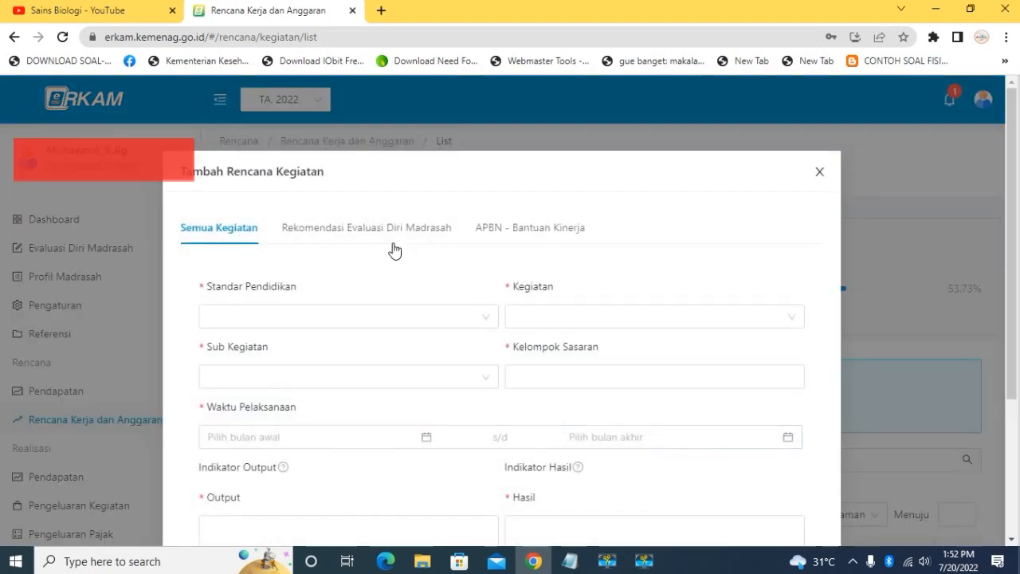
pyautogui.click(510, 226)
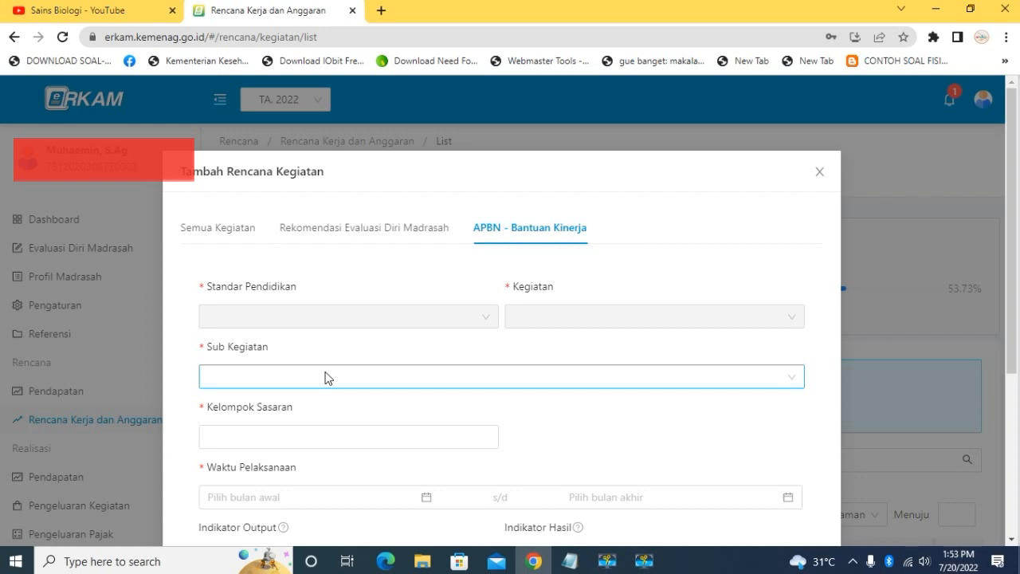
pyautogui.click(817, 172)
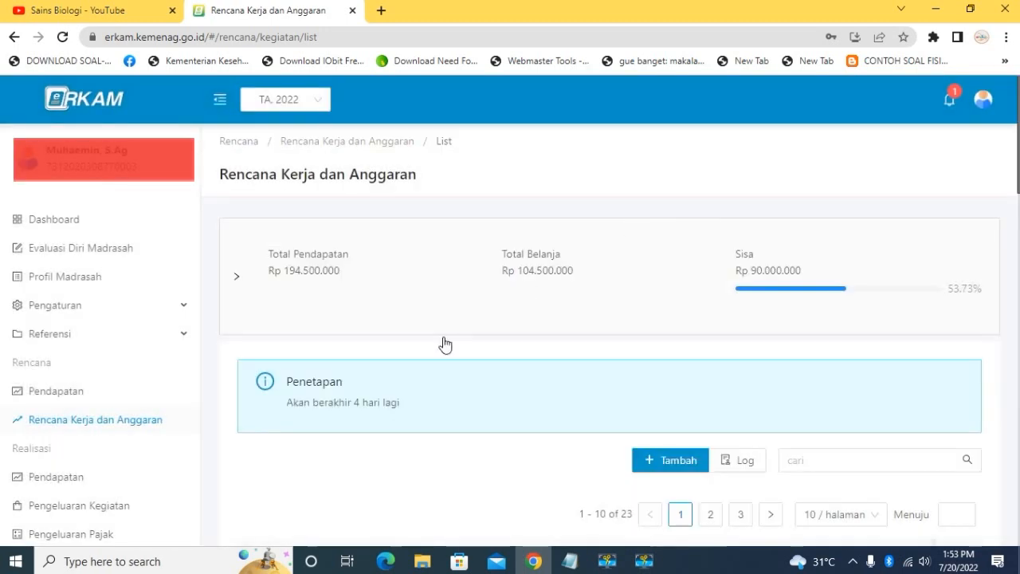